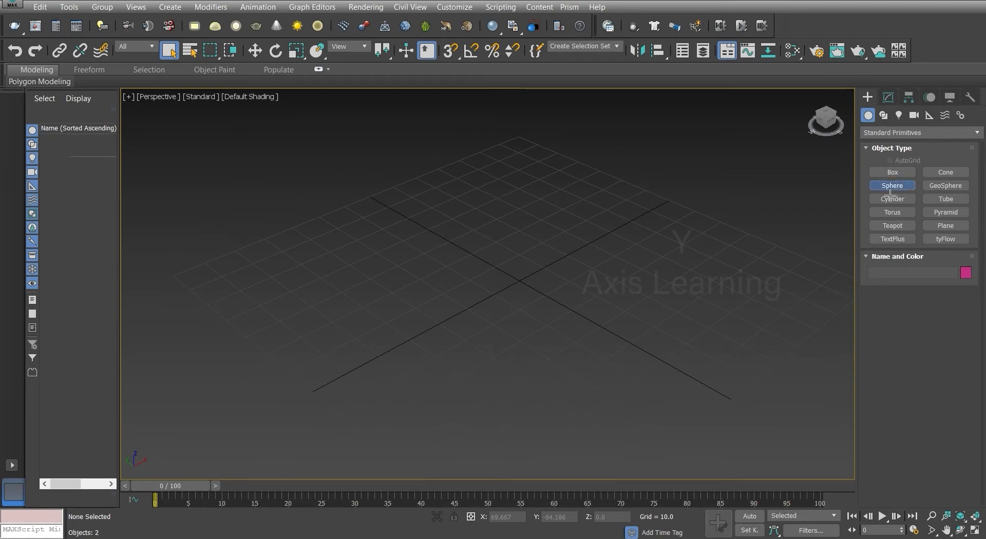
- Create a sphere with a radius of about 3.95 near the centre of the grid
left_click_drag(528, 286, 535, 288)
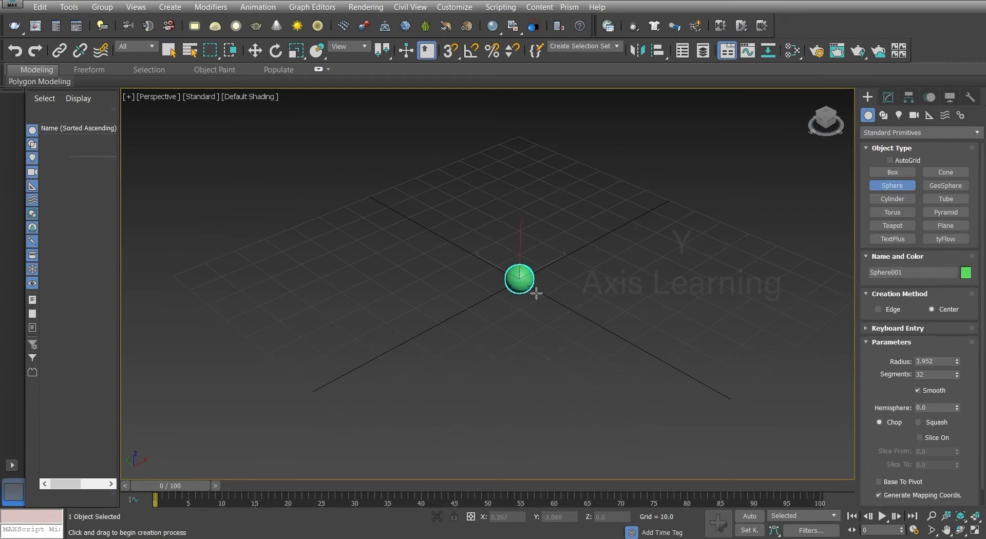
middle_click_drag(636, 315, 621, 301, "alt")
right_click(650, 320)
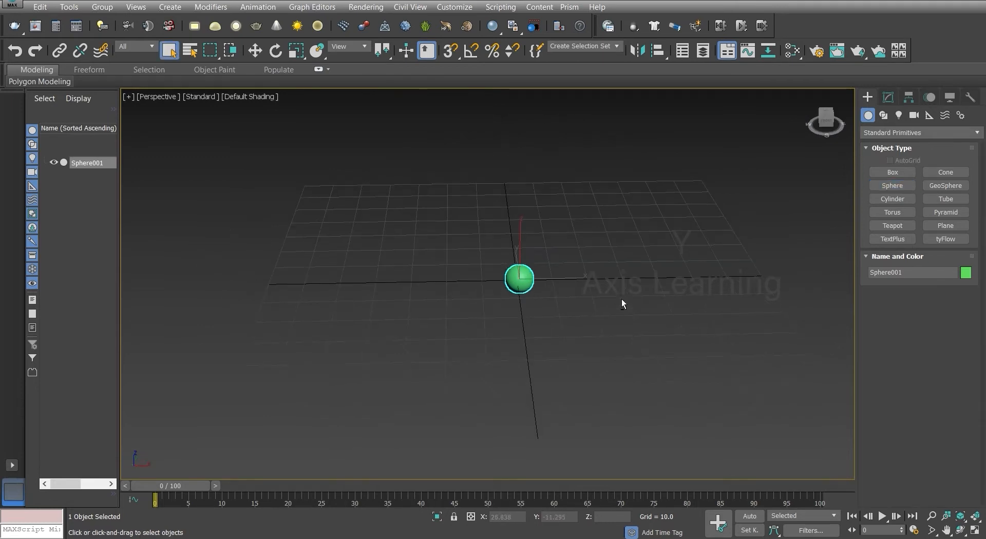
- Raise the sphere along Z to about 46.8 and reset its X and Y position to 0
key("w")
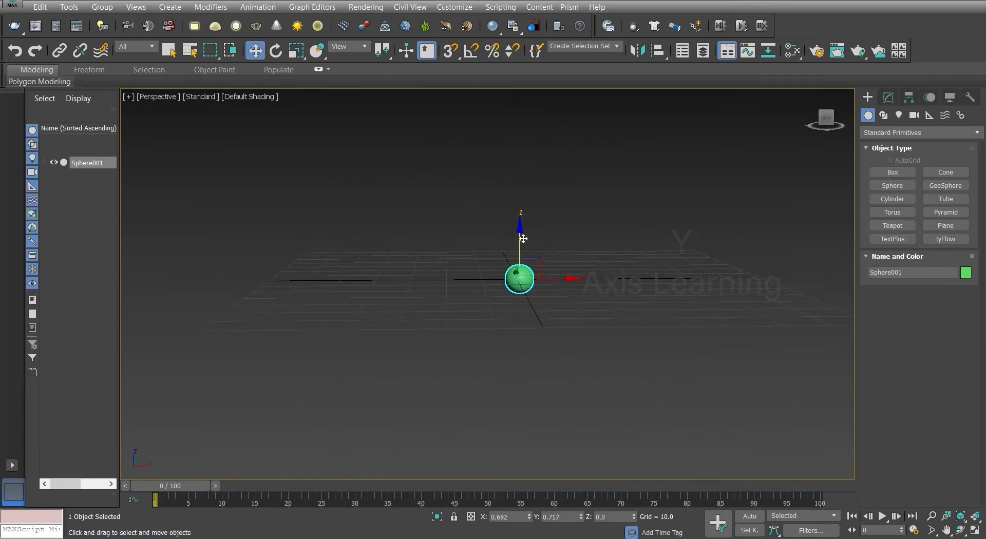
left_click_drag(523, 239, 523, 77)
middle_click_drag(491, 213, 622, 342, "alt")
right_click(529, 519)
right_click(581, 519)
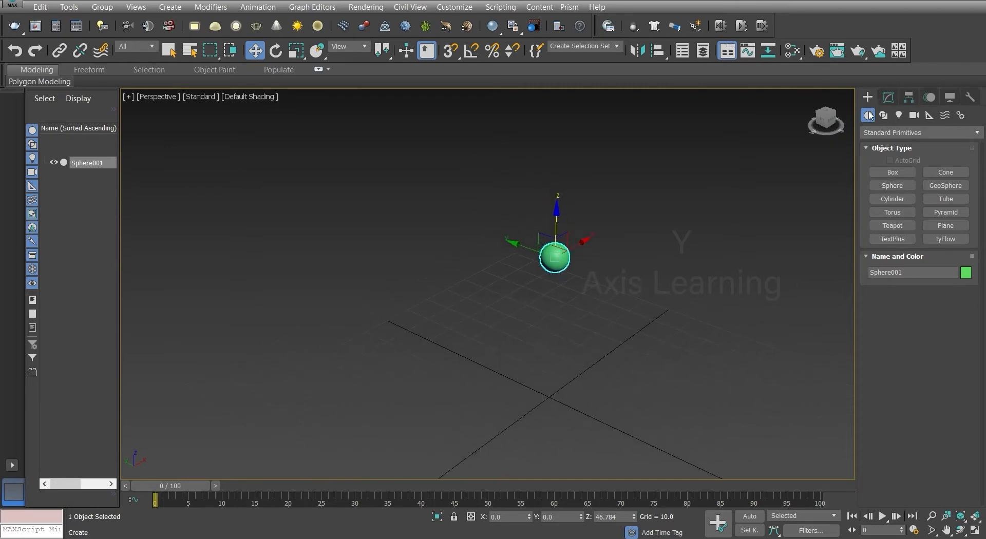
- Open the RayFire floater from the RayFire object category and place it over the viewport
left_click(897, 134)
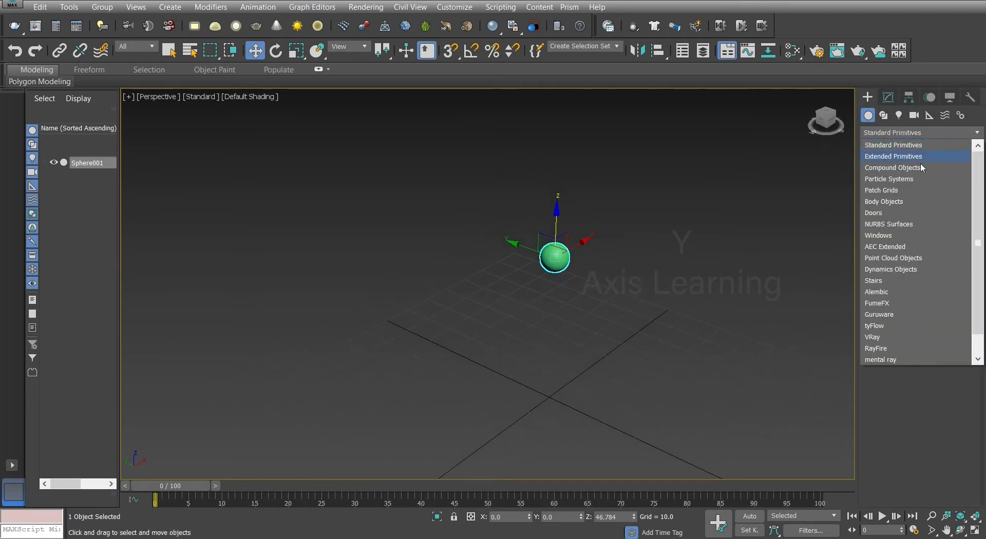
left_click(886, 349)
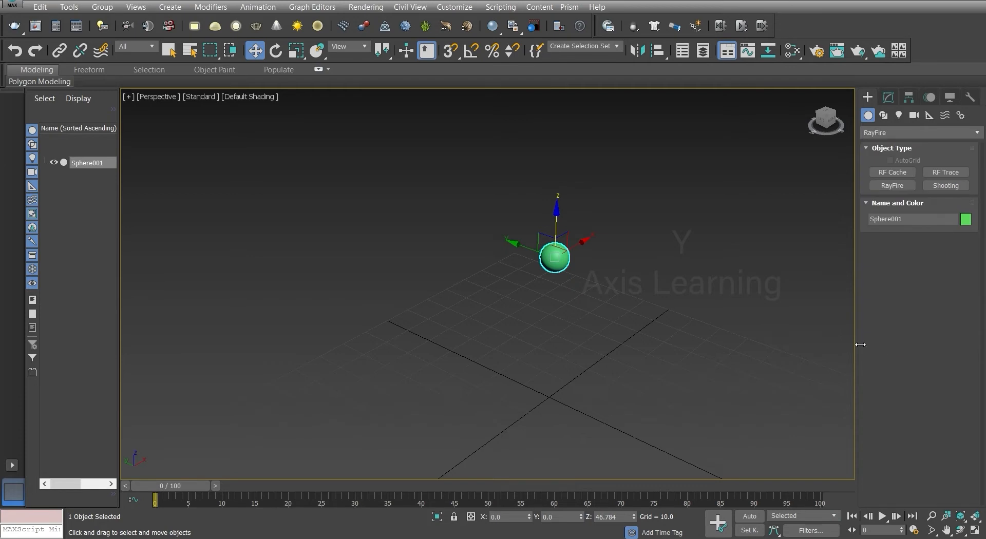
left_click(894, 186)
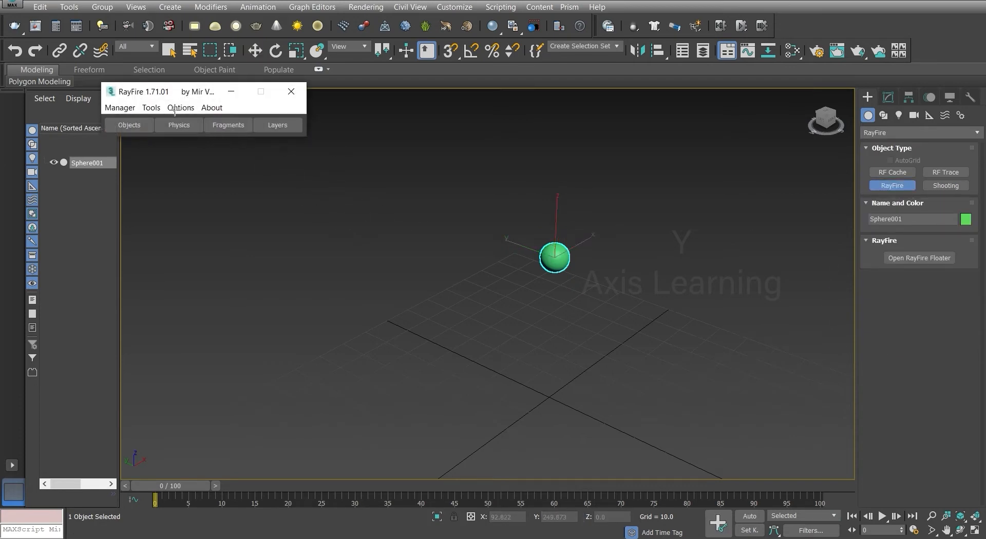
left_click_drag(171, 95, 488, 99)
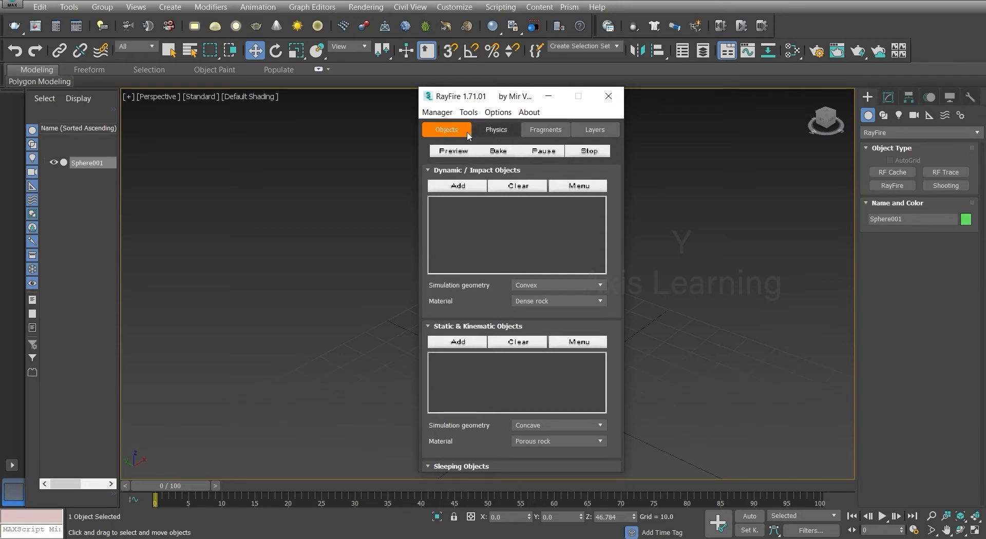
- Look through the Physics, Fragments, Layers and Objects settings of the RayFire floater
left_click(496, 131)
left_click(546, 129)
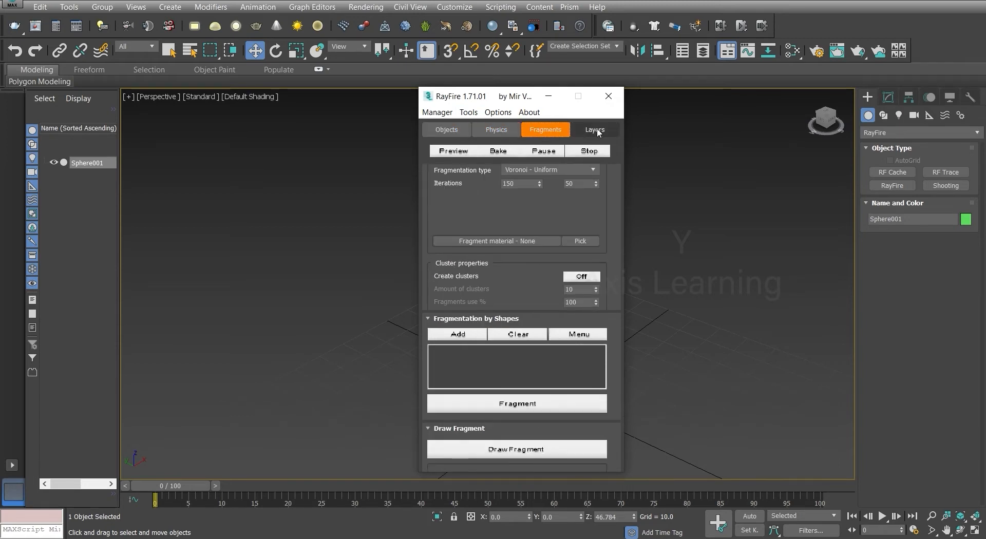
left_click(594, 130)
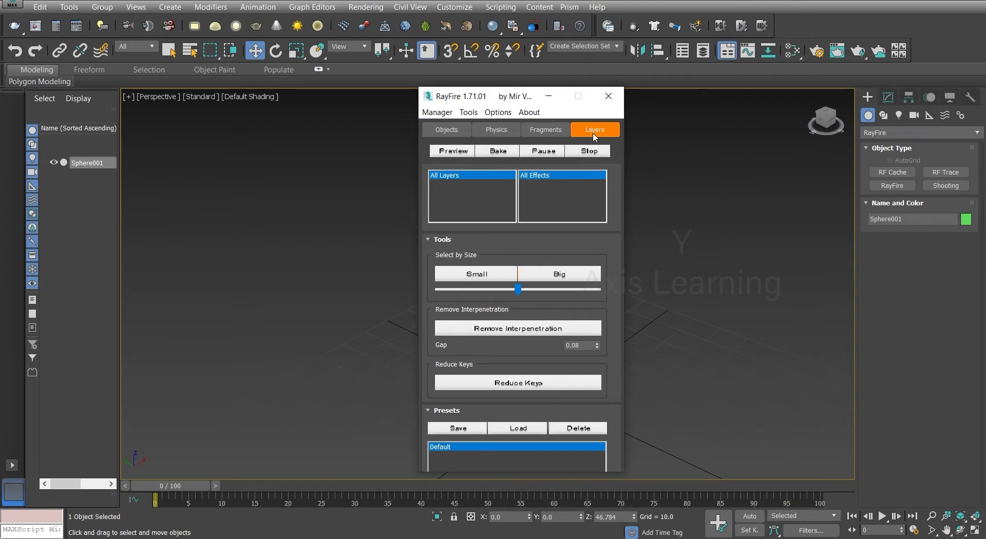
left_click(437, 134)
left_click(496, 130)
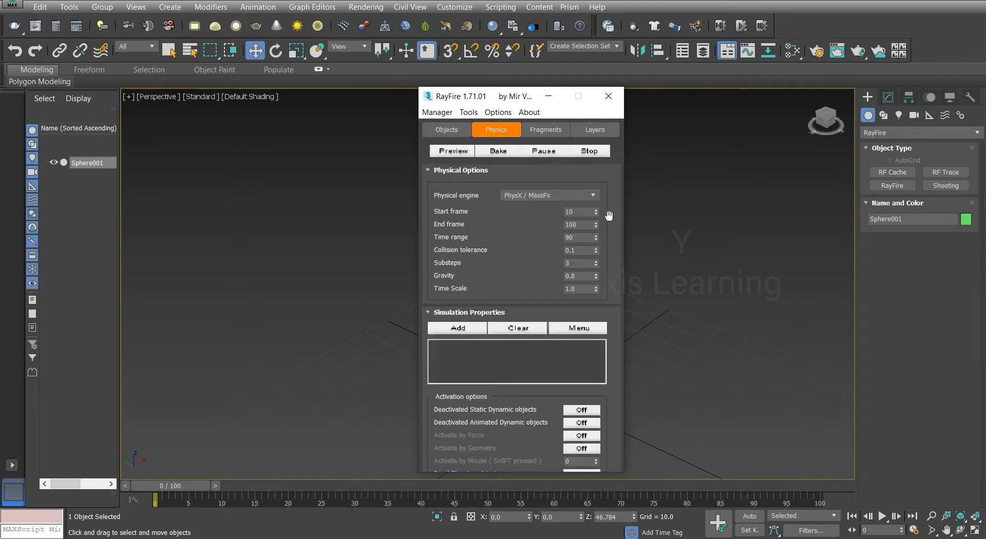
left_click_drag(621, 238, 607, 208)
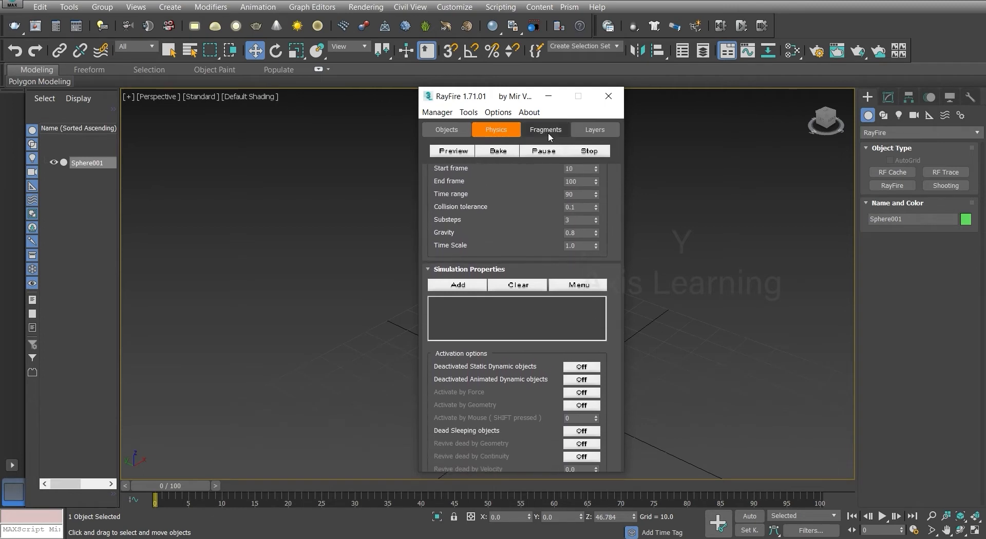
left_click(546, 131)
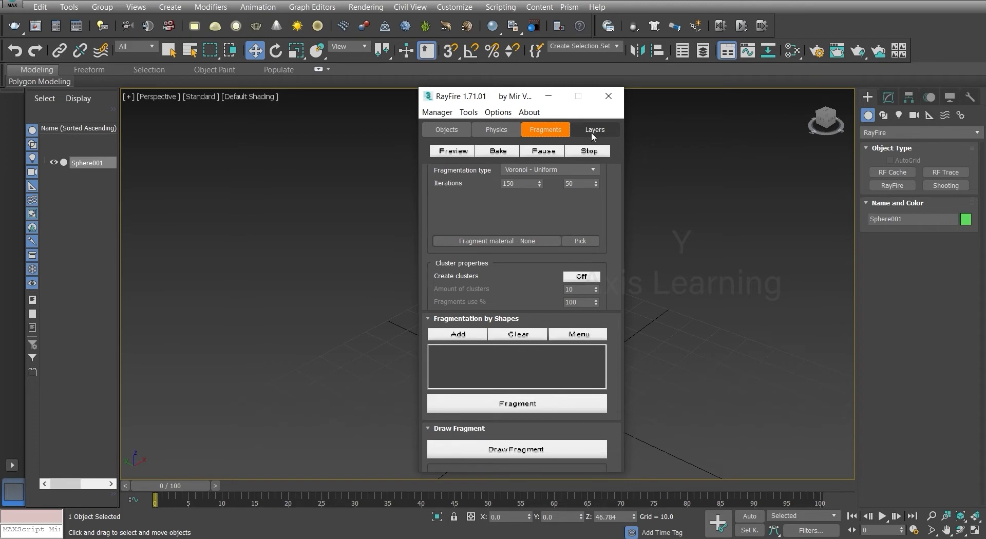
left_click(443, 133)
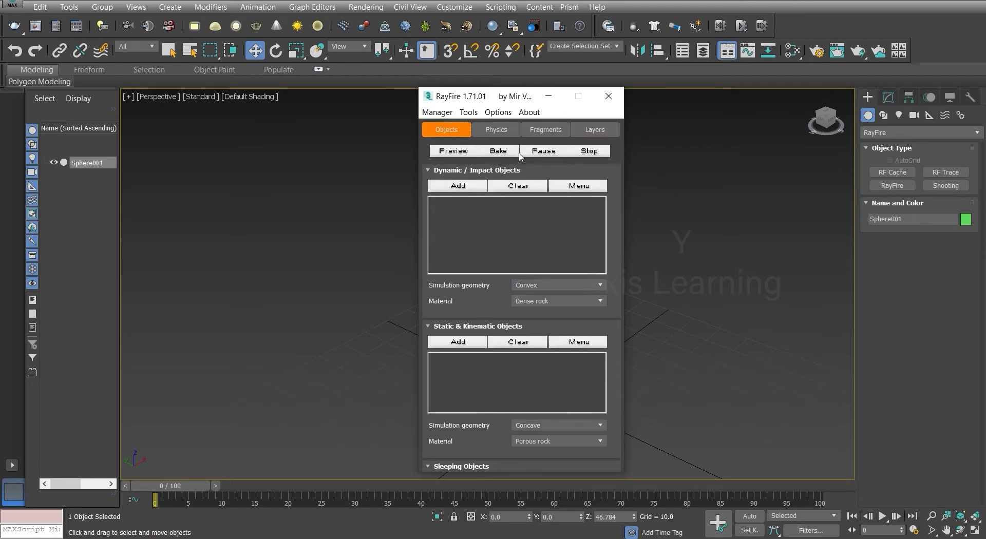
- Move the RayFire floater aside so that the sphere and grid are in clear view
left_click_drag(514, 97, 308, 83)
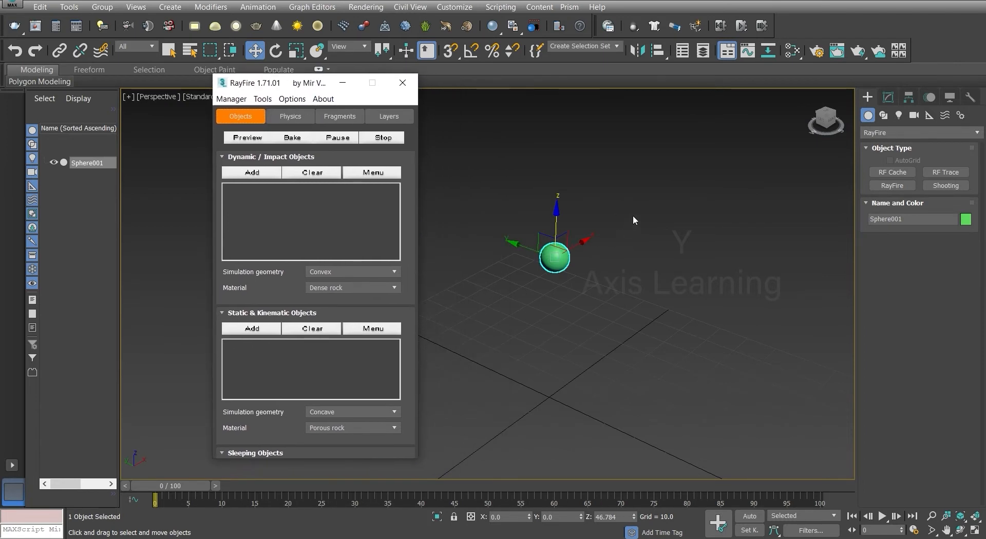
left_click_drag(632, 215, 497, 303)
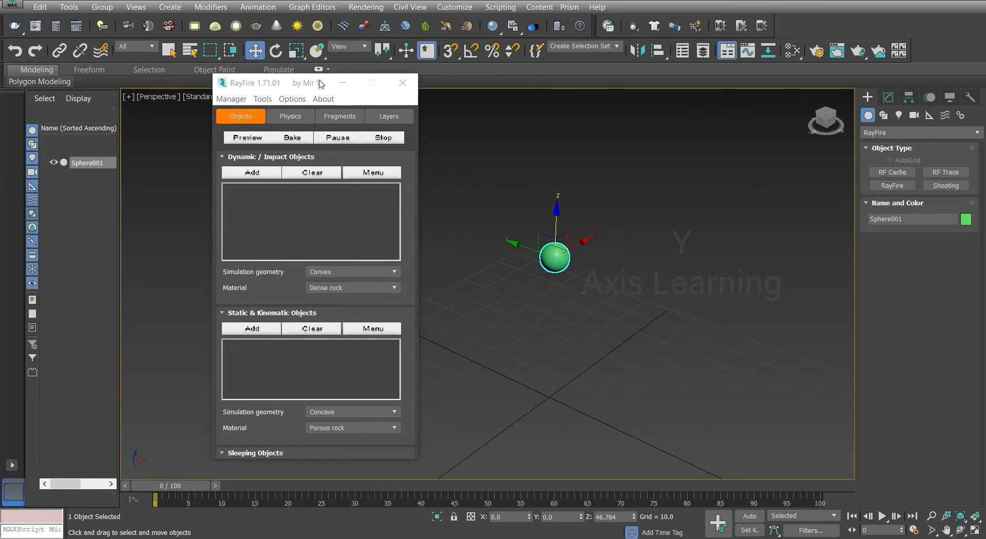
left_click_drag(322, 83, 286, 91)
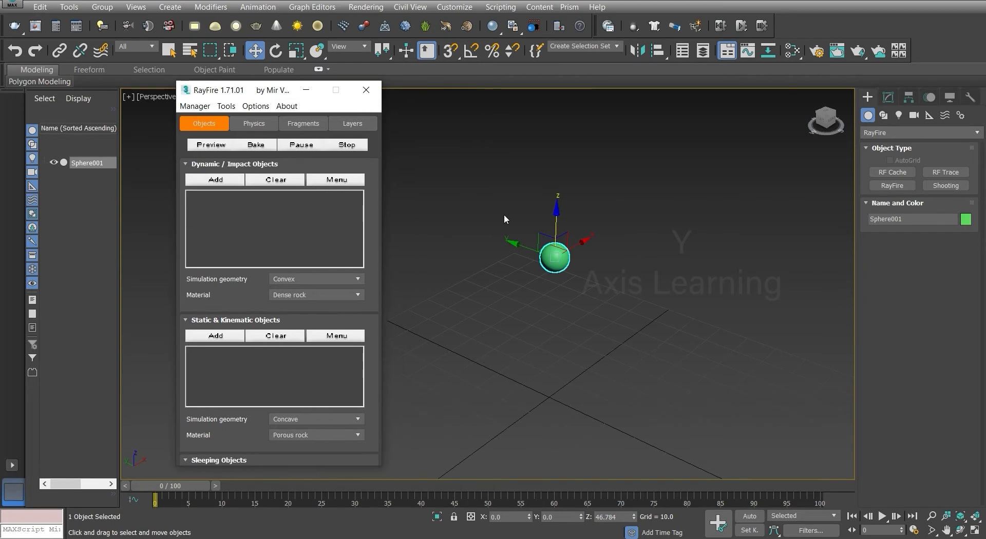
middle_click_drag(544, 298, 619, 305, "alt")
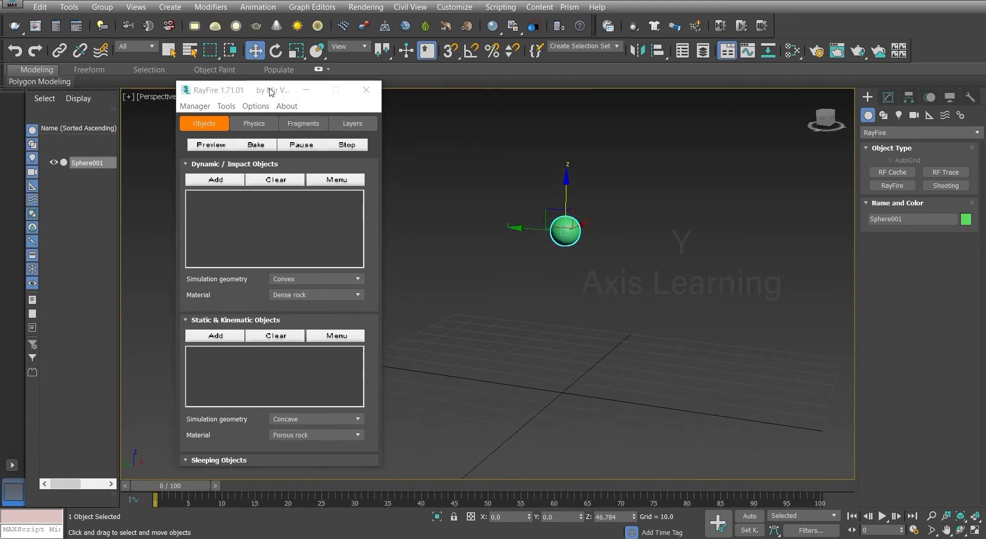
mouse_move(268, 94)
left_mouse_down()
mouse_move(249, 99)
mouse_move(258, 96)
left_mouse_up()
- Examine RayFire's Dynamic / Impact, Static & Kinematic and Sleeping object lists and the Material Presets in relation to the sphere
left_click_drag(454, 158, 621, 278)
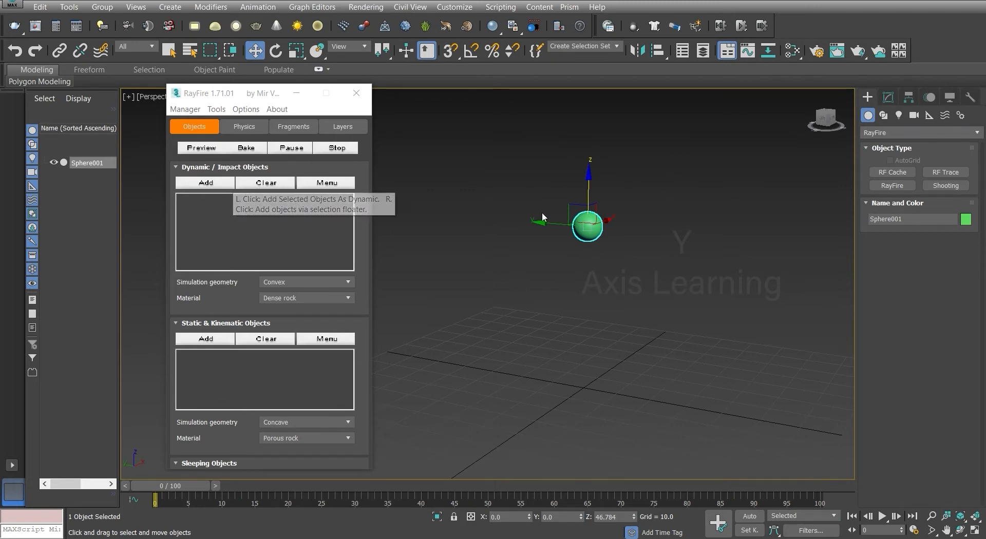
left_click_drag(514, 157, 695, 291)
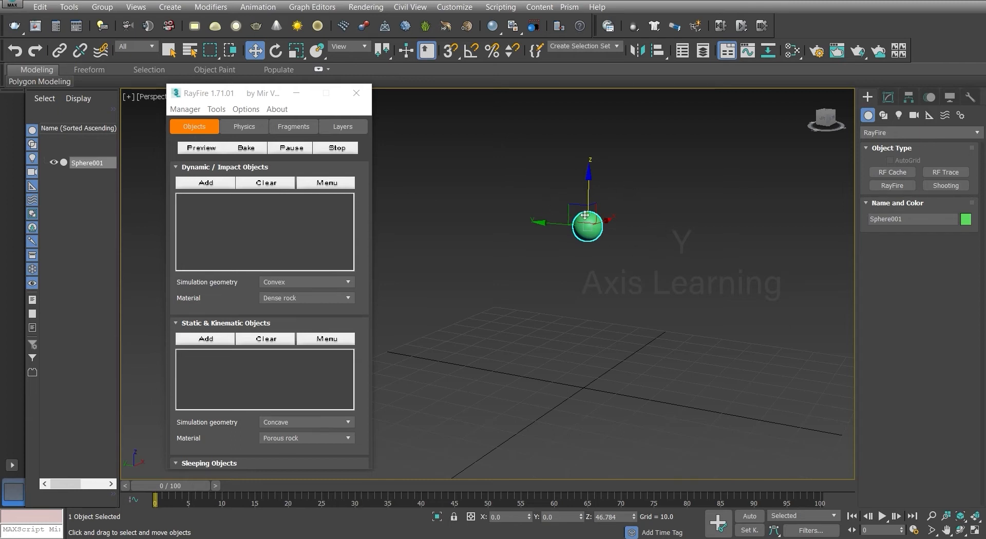
middle_click_drag(676, 295, 686, 311, "alt")
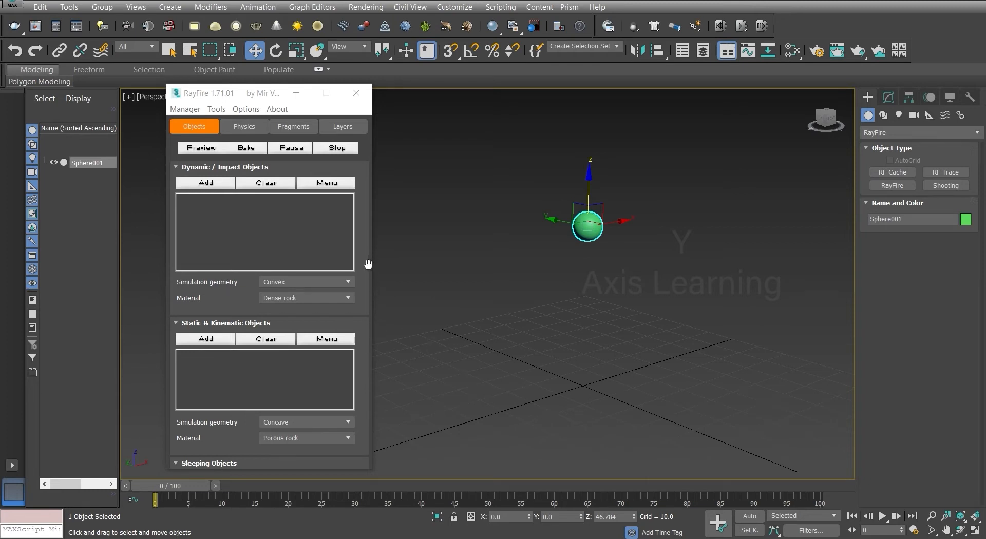
scroll(368, 264, "down", 3)
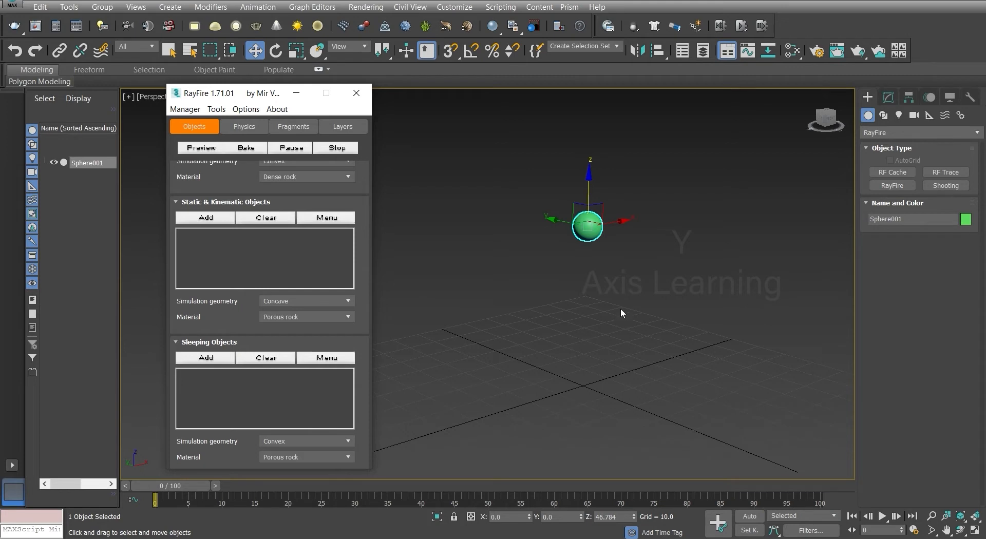
mouse_move(620, 309)
middle_mouse_down()
mouse_move(624, 299)
mouse_move(631, 317)
middle_mouse_up()
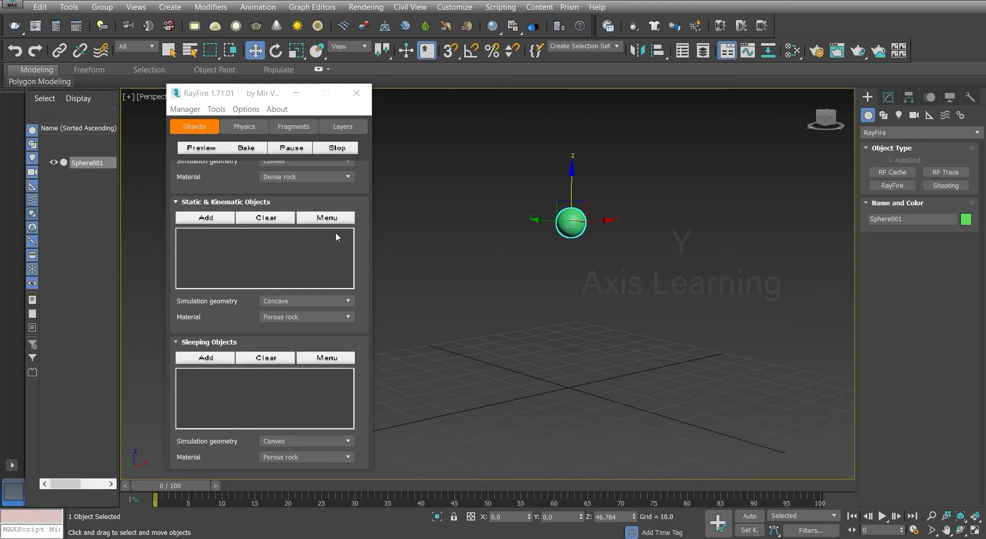
scroll(363, 271, "down", 3)
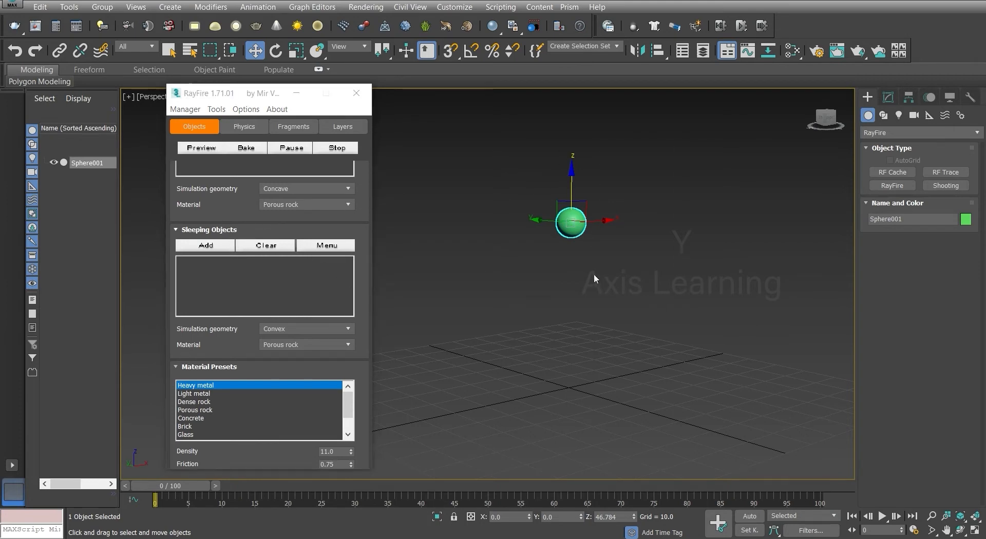
middle_click_drag(594, 275, 647, 345, "alt")
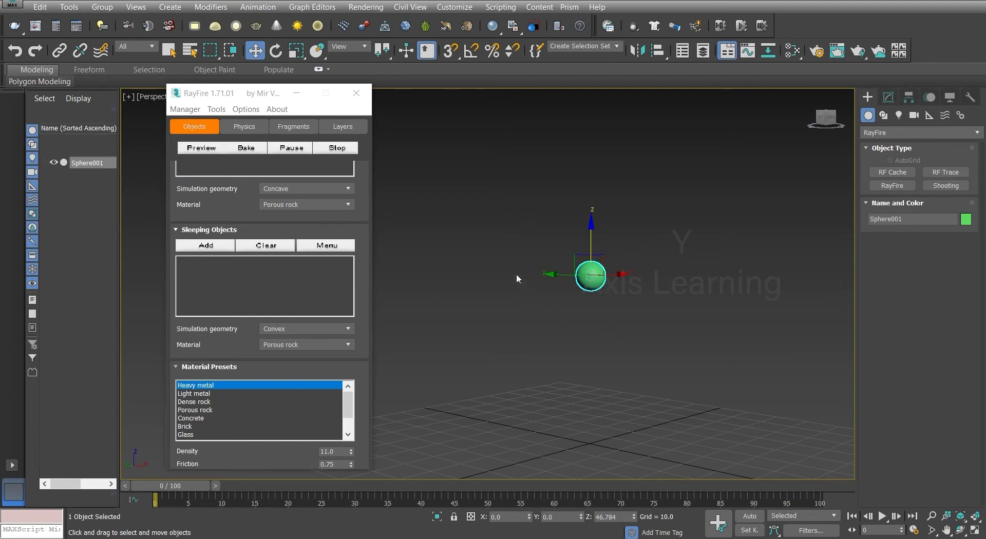
middle_click_drag(579, 332, 543, 256, "alt")
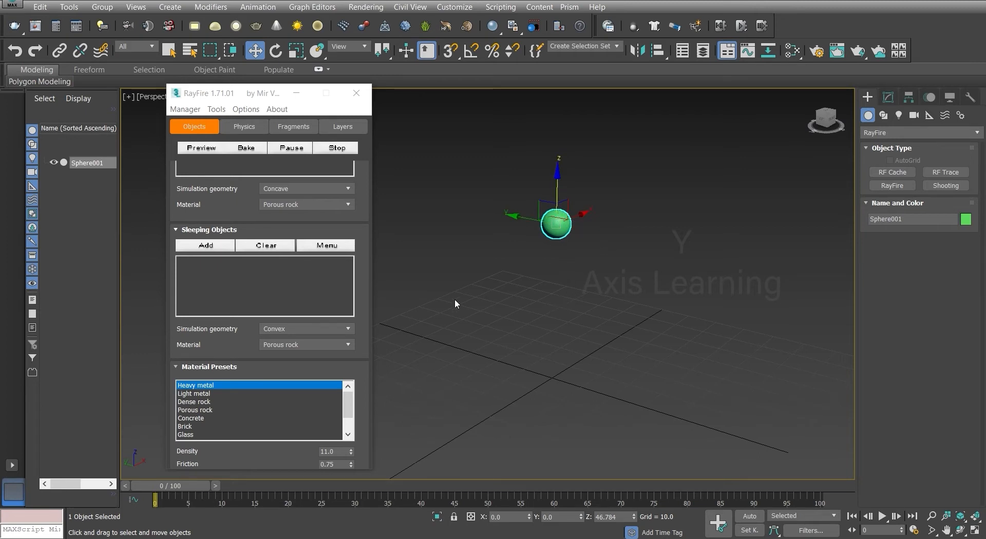
- Add the sphere to RayFire's Dynamic / Impact Objects list
scroll(365, 287, "up", 5)
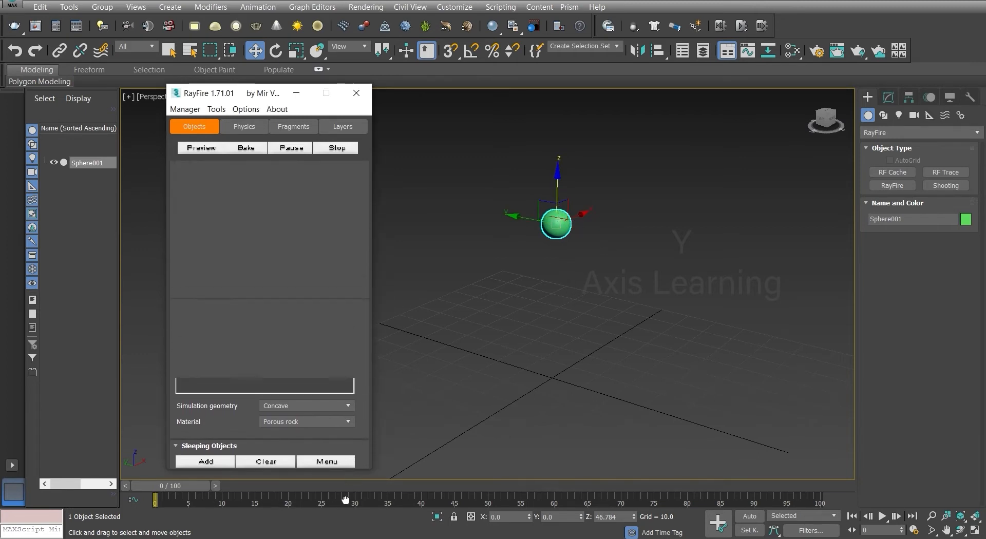
scroll(366, 215, "up", 2)
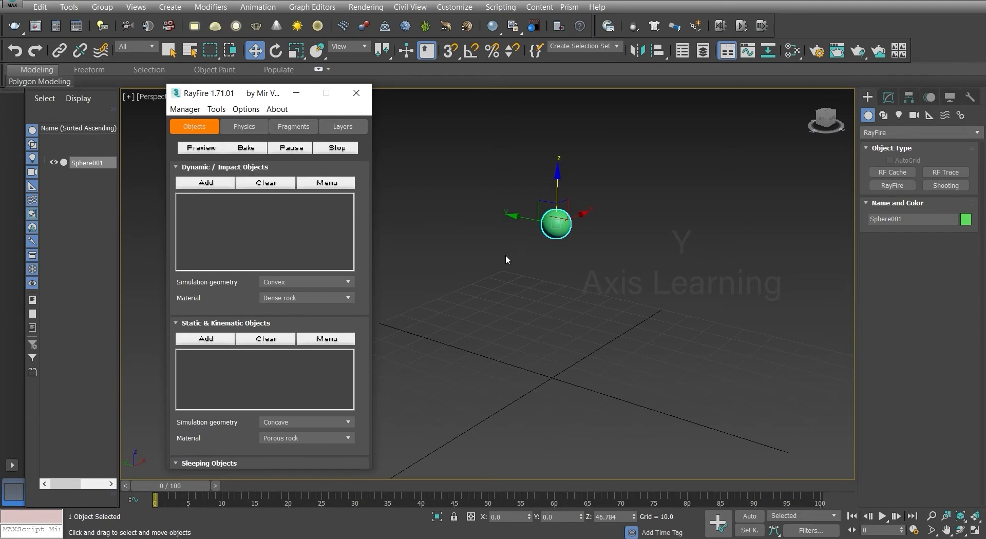
left_click_drag(475, 140, 661, 304)
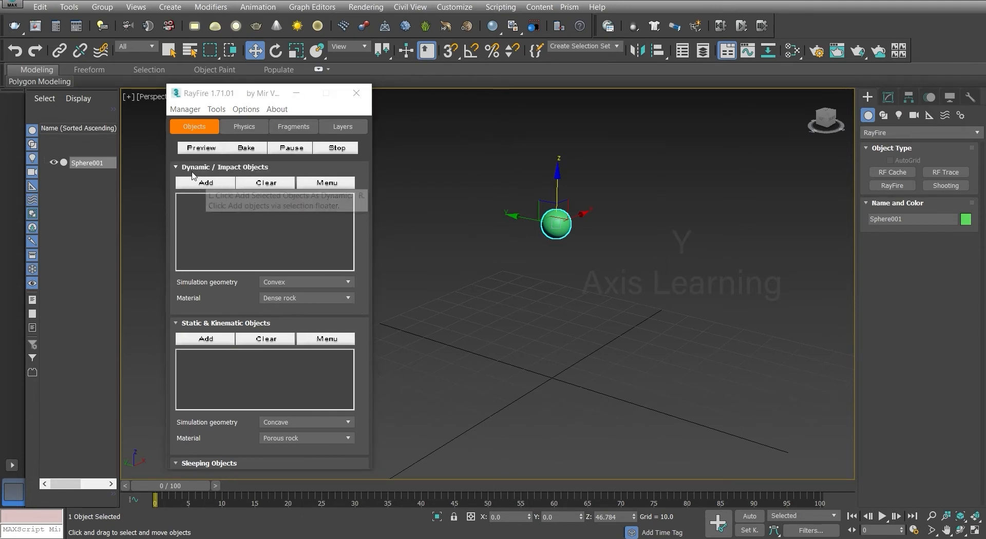
left_click(223, 186)
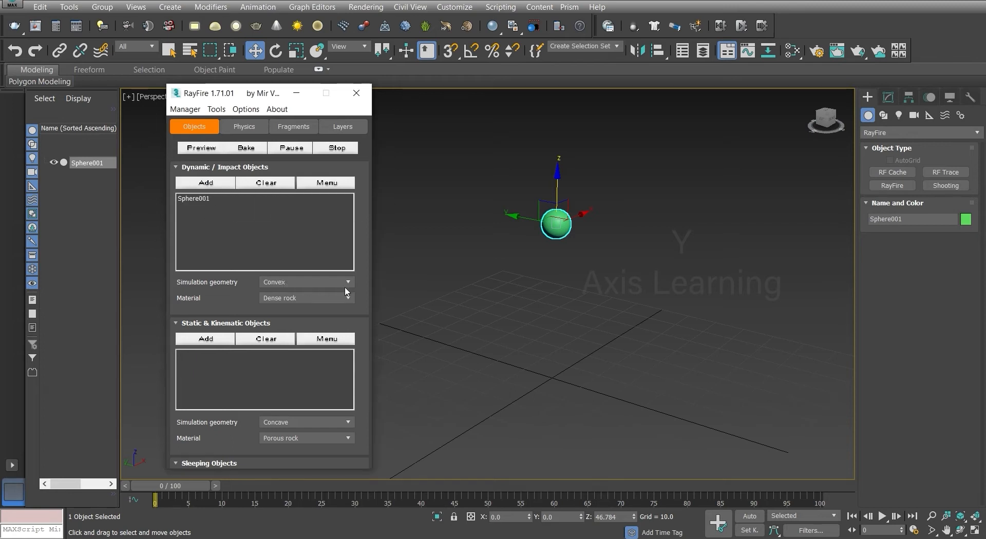
- Run a preview of the sphere's dynamic simulation and return the timeline to frame 0
middle_click_drag(634, 298, 637, 263, "alt")
middle_click_drag(568, 226, 567, 281)
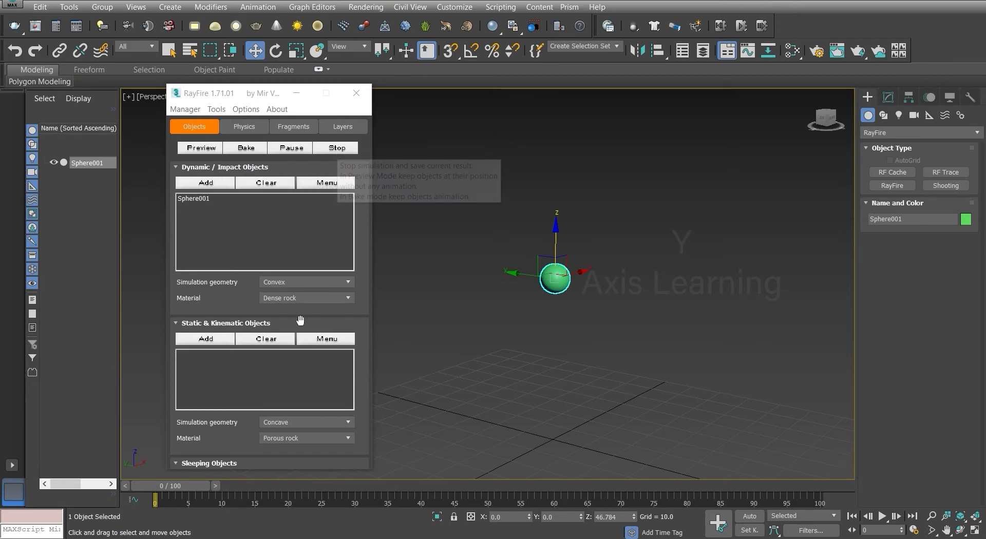
middle_click_drag(603, 341, 611, 283)
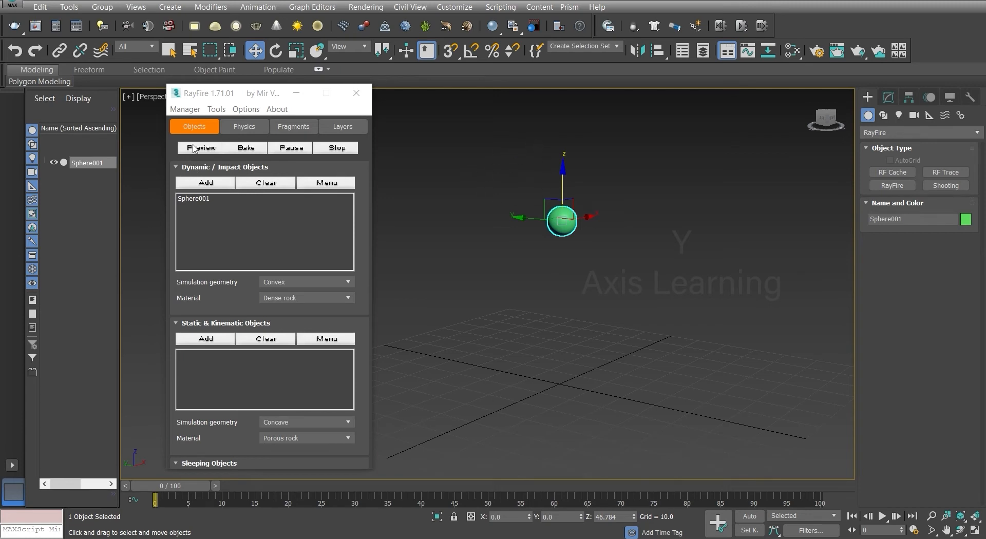
middle_click_drag(560, 329, 566, 286)
left_click_drag(497, 217, 496, 216)
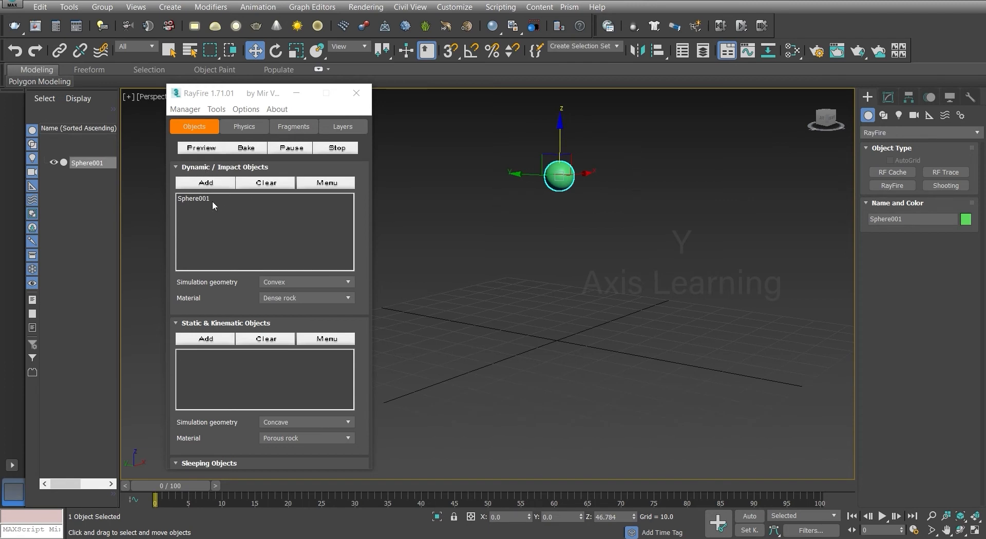
left_click(202, 148)
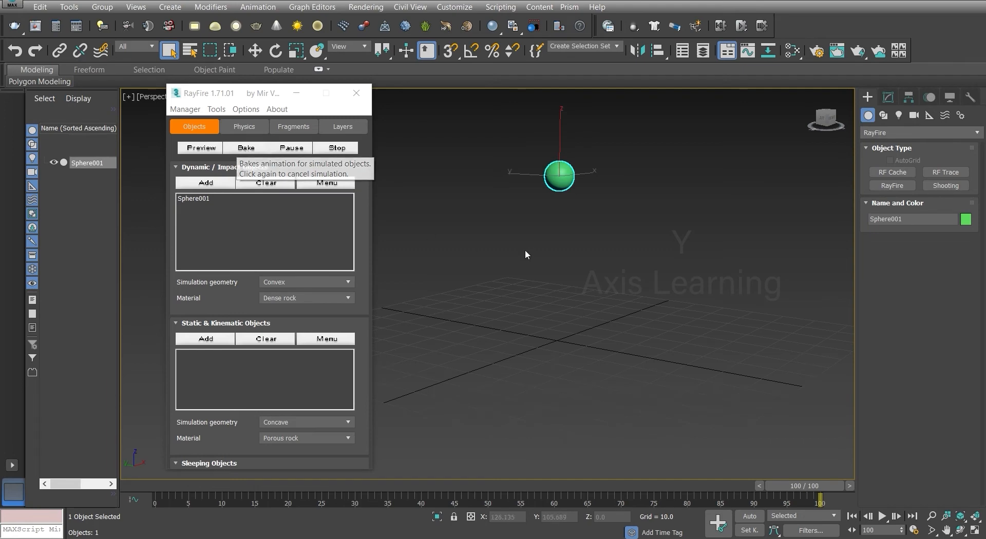
left_click_drag(801, 486, 167, 469)
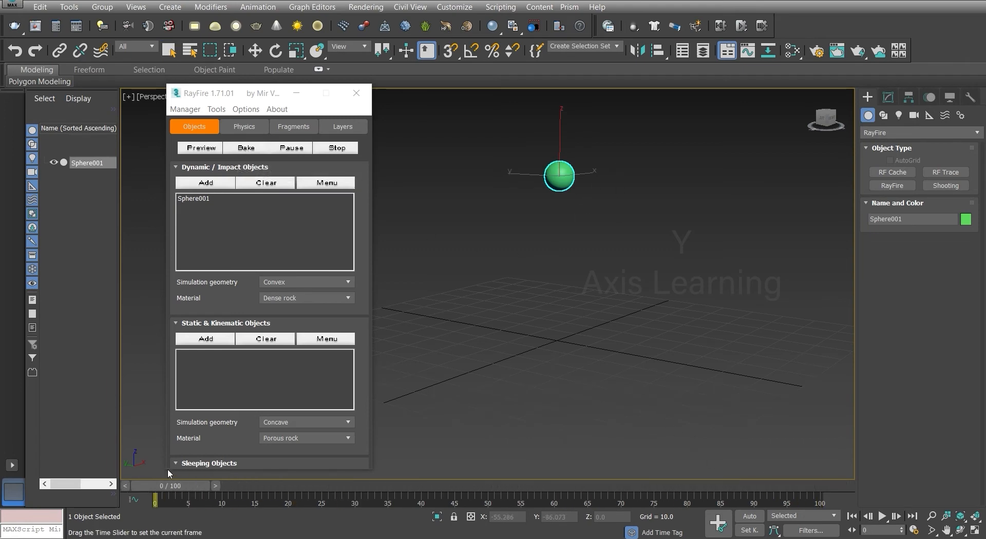
- Bake the sphere's dynamic simulation and return the timeline to frame 0
left_click(246, 148)
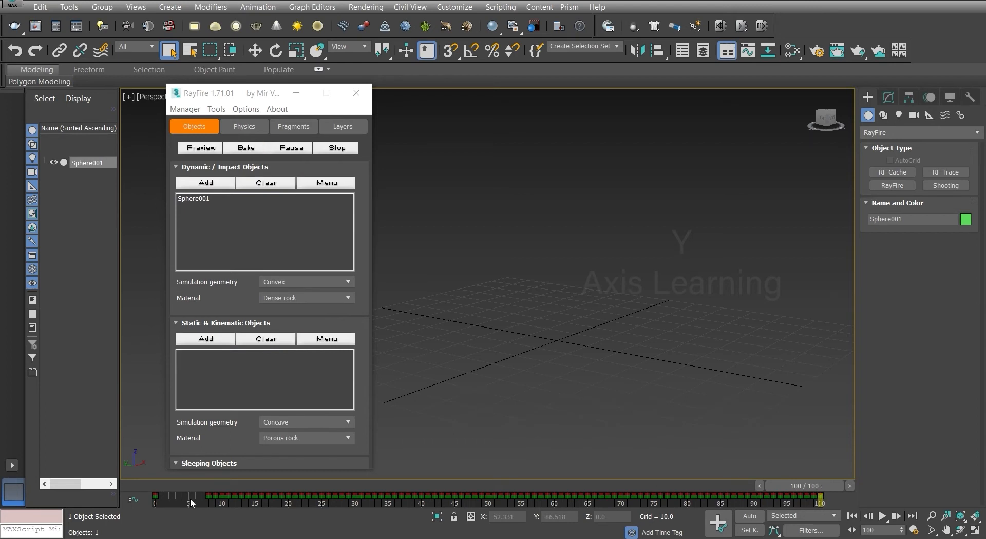
left_click_drag(805, 493, 154, 492)
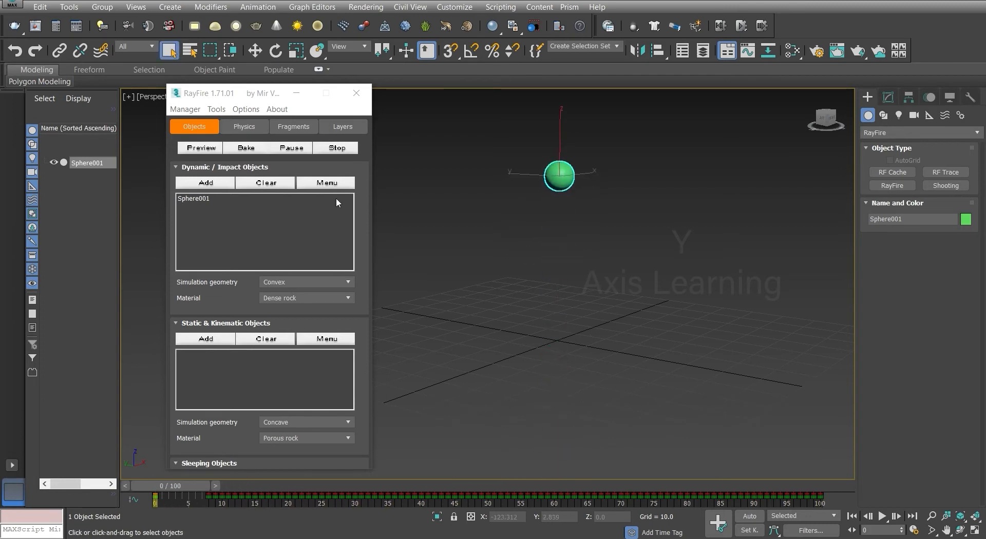
- Clear the sphere from RayFire's Dynamic / Impact Objects list and delete all its baked animation keys
left_click(211, 200)
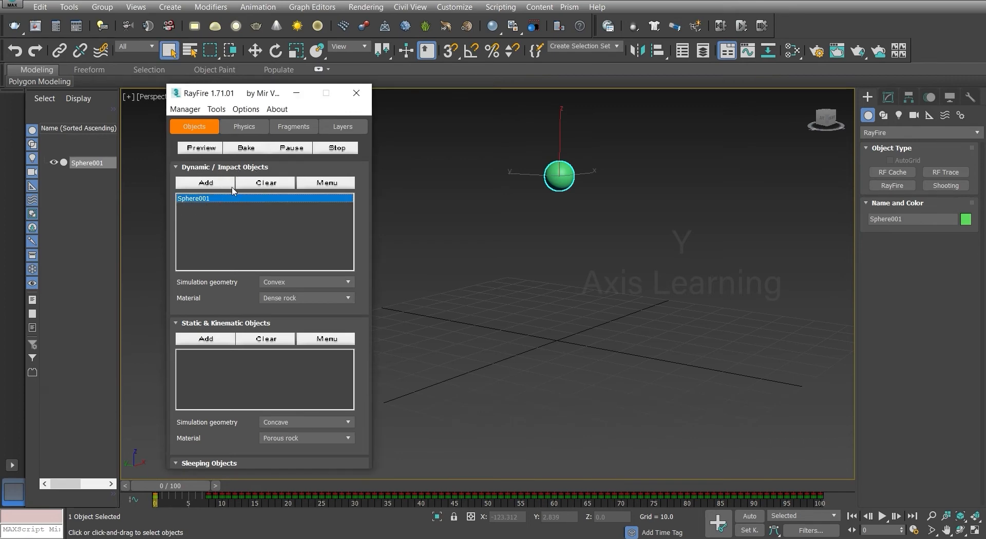
left_click(266, 184)
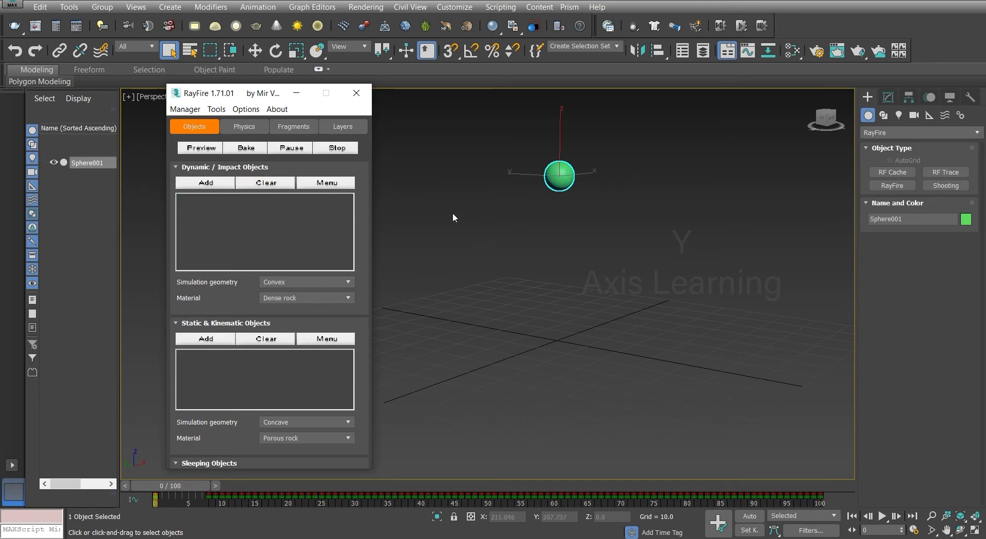
scroll(365, 292, "down", 3)
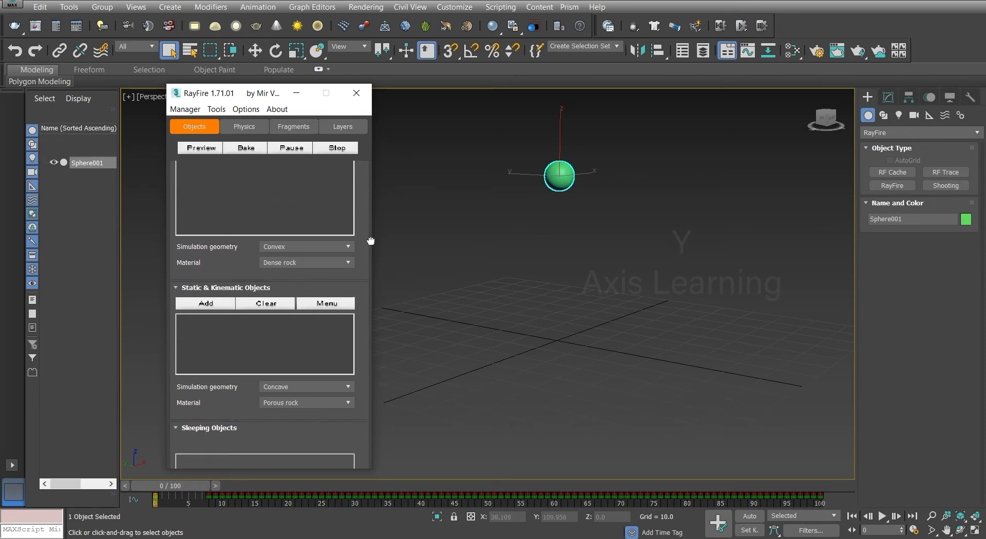
scroll(367, 287, "up", 2)
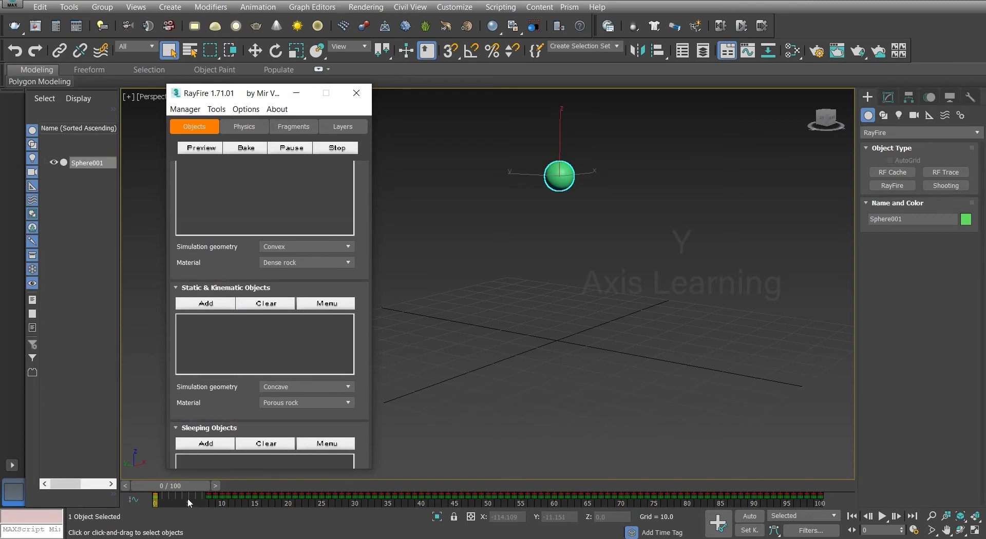
left_click_drag(188, 501, 825, 499)
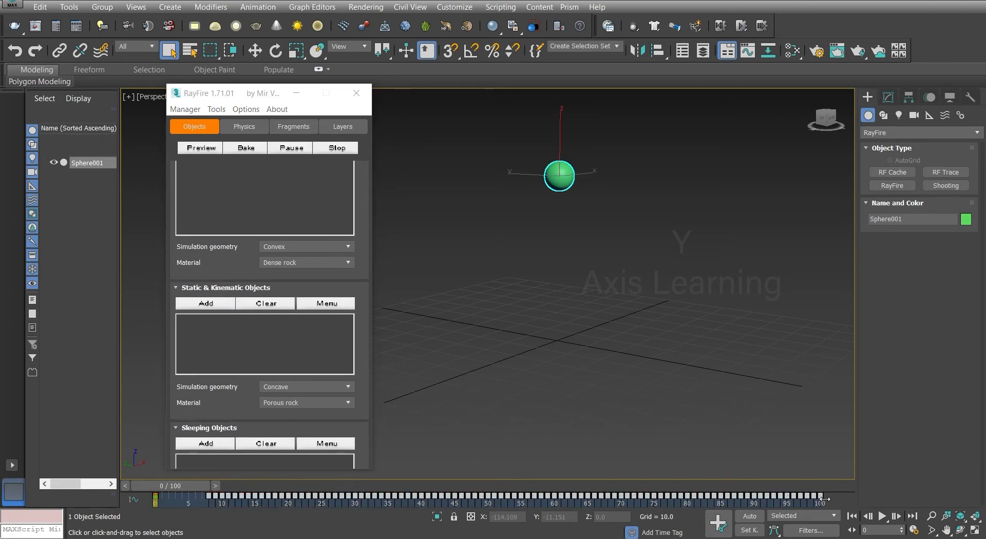
key("Delete")
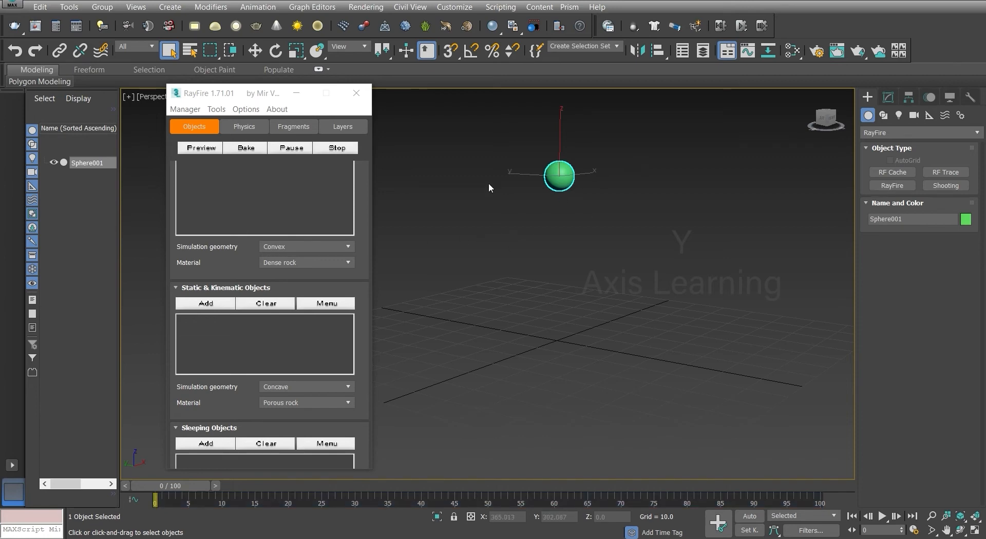
- Add the sphere to RayFire's Static & Kinematic Objects list and run a preview of the simulation
left_click(206, 305)
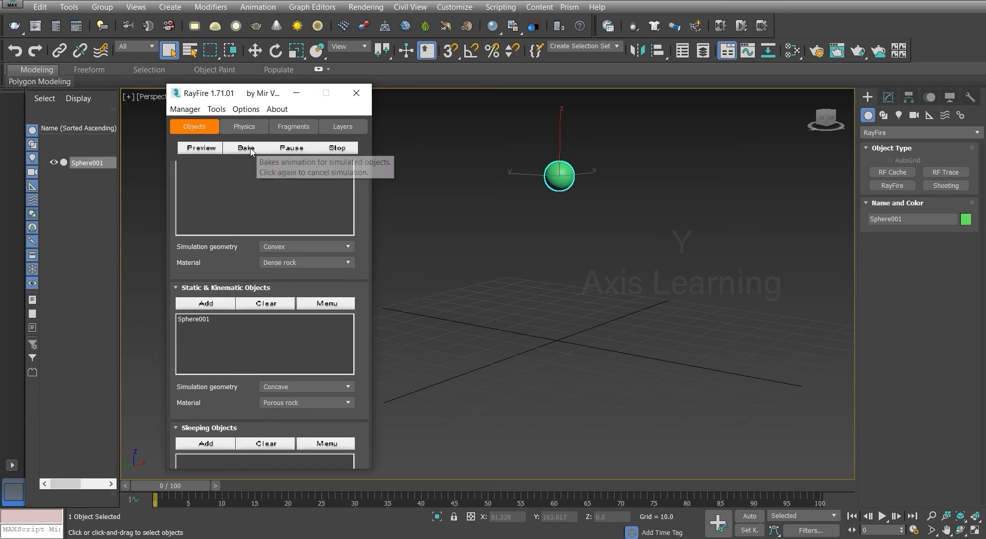
left_click(212, 149)
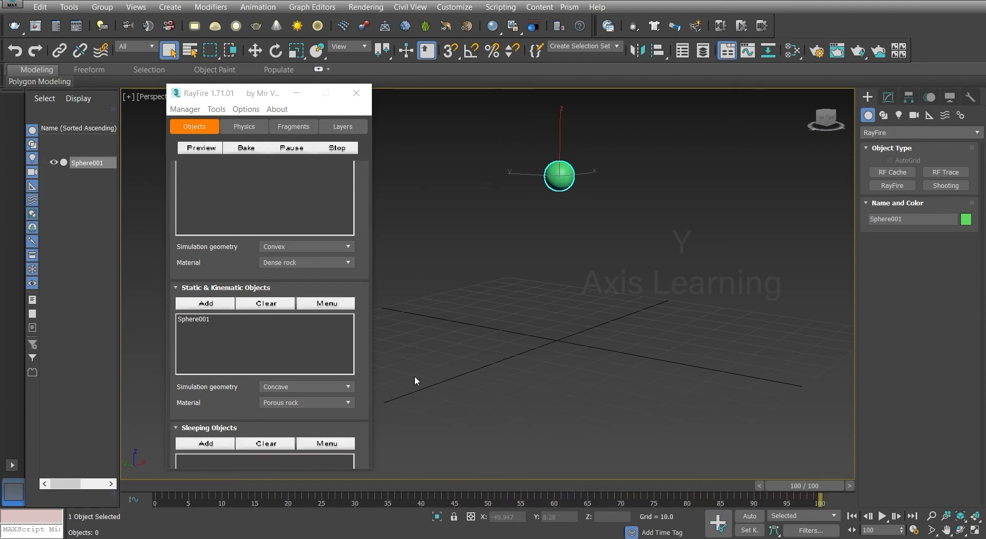
- Return the sphere to RayFire's Dynamic / Impact Objects list
scroll(361, 337, "down", 2)
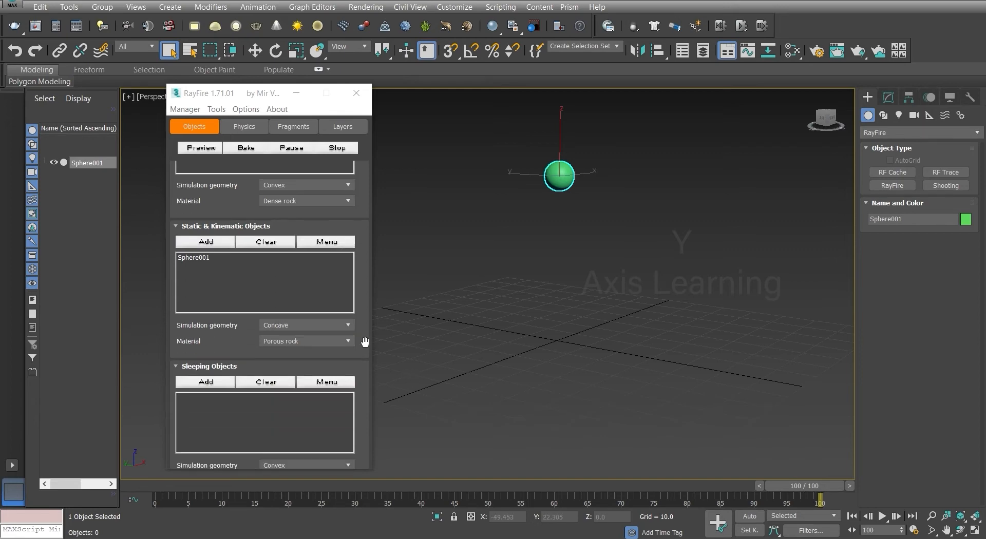
scroll(361, 338, "up", 4)
scroll(570, 320, "down", 5)
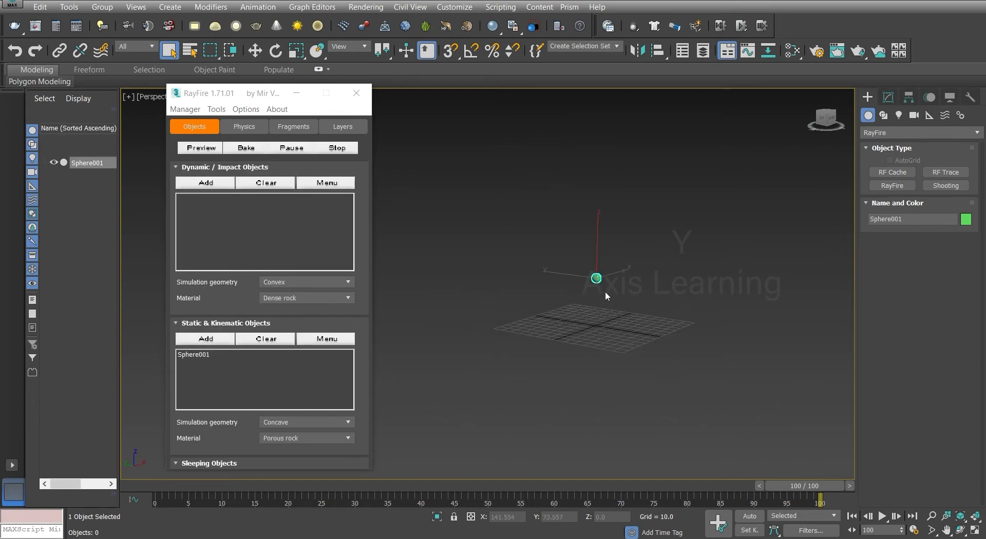
scroll(504, 239, "up", 5)
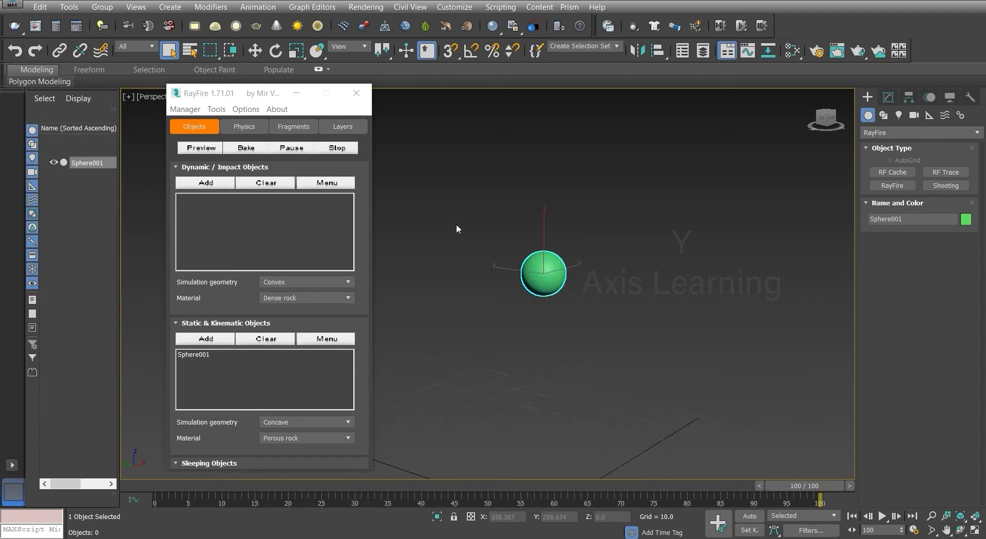
left_click(216, 183)
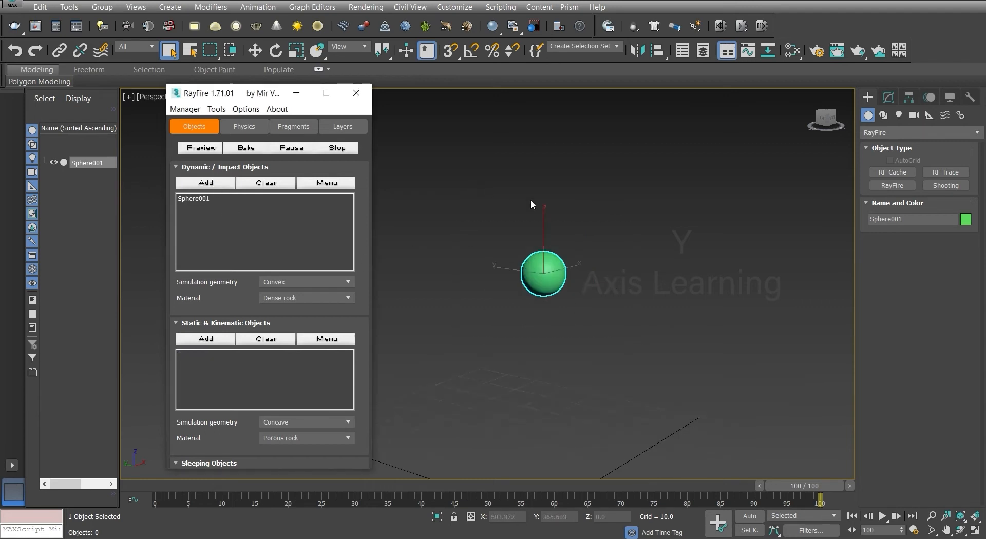
- Draw a thin standard-primitive box about 141 long, 140 wide and -2.1 high as a floor beneath the sphere
left_click(904, 133)
left_click(891, 142)
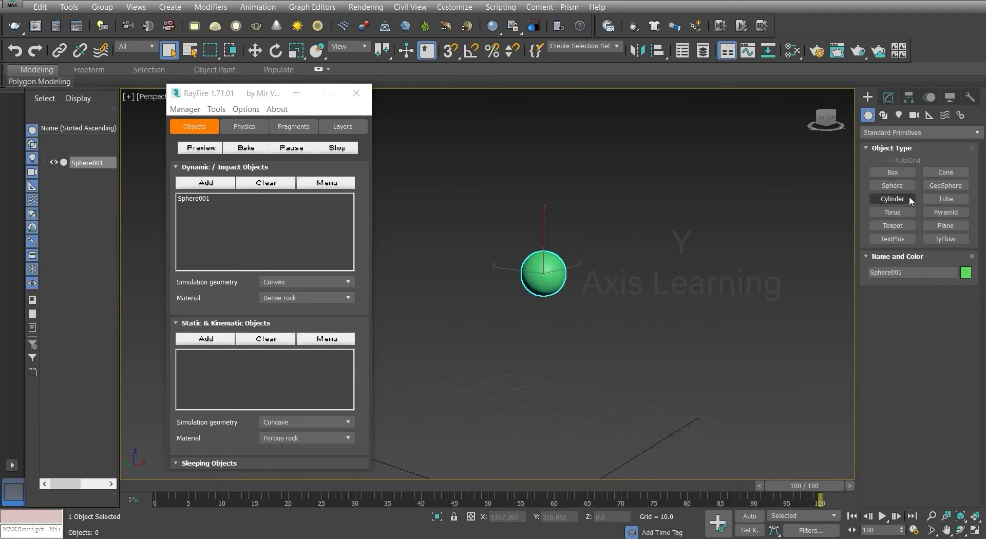
left_click(893, 172)
scroll(603, 288, "down", 5)
middle_click_drag(603, 288, 512, 218, "alt")
left_click_drag(485, 193, 684, 404)
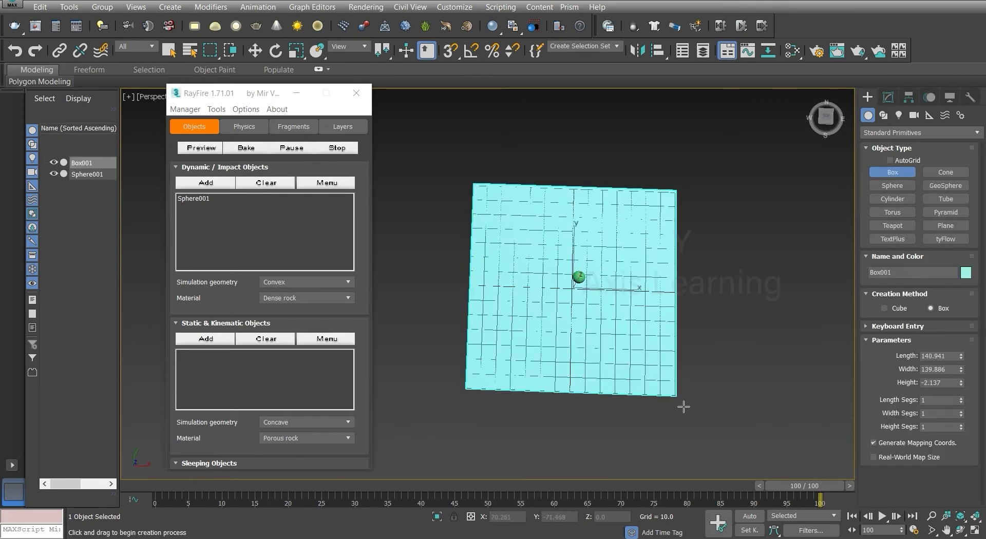
right_click(722, 370)
middle_click_drag(722, 370, 672, 352, "alt")
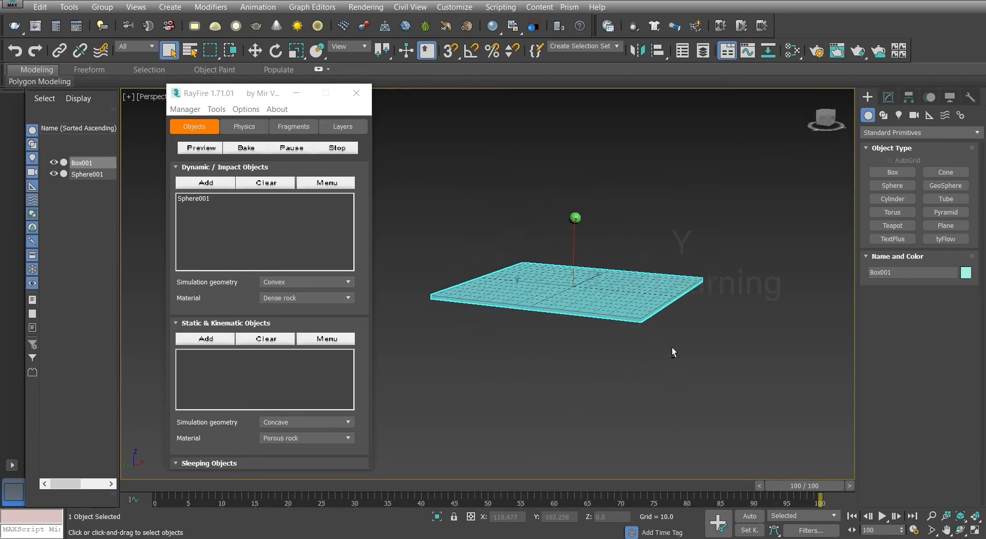
- Add the floor box to RayFire's Static & Kinematic Objects list
scroll(581, 278, "up", 2)
scroll(555, 314, "up", 4)
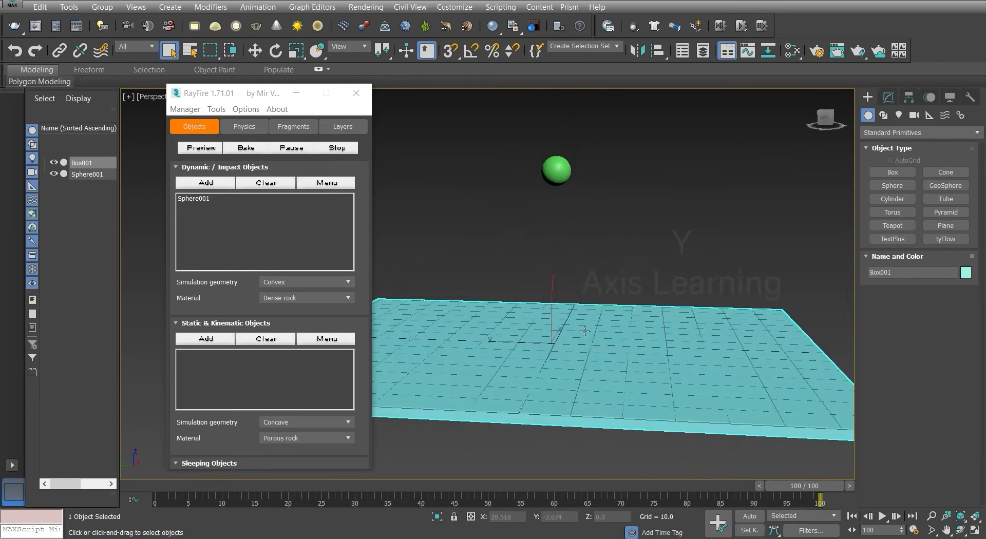
right_click(548, 350)
left_click(510, 357)
left_click(225, 339)
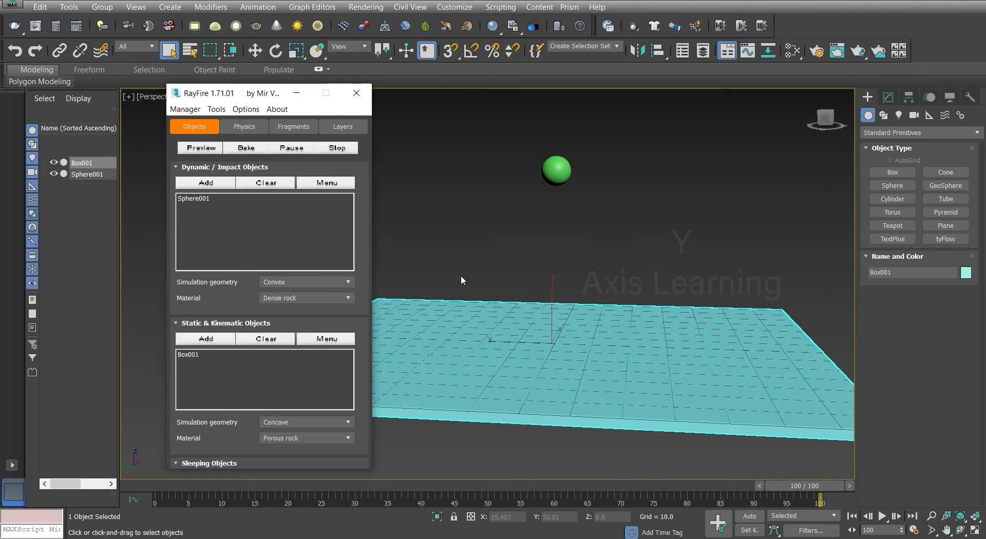
- Bake the simulation of the sphere falling onto the floor box and rewind the timeline to its start
left_click(556, 175)
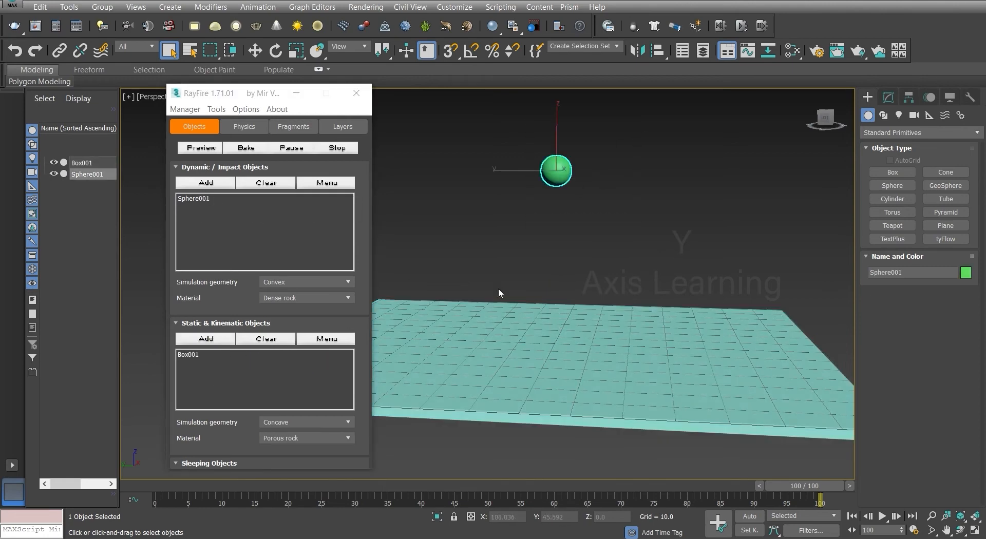
middle_click_drag(607, 271, 634, 306)
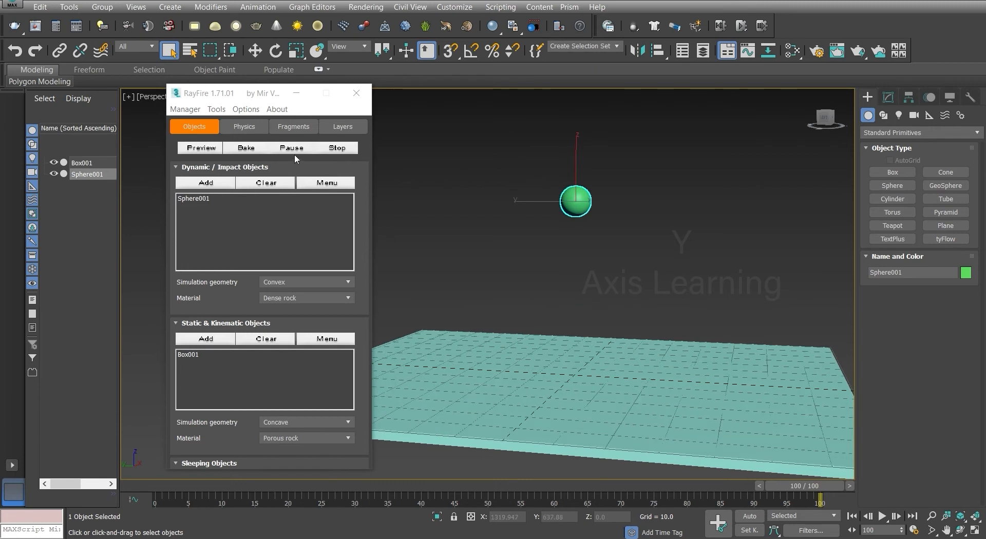
left_click(246, 148)
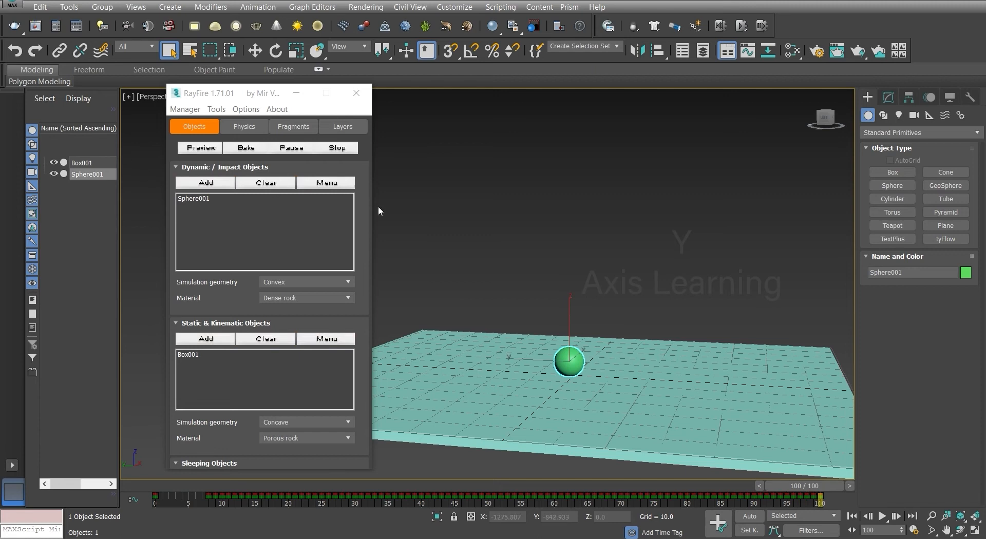
scroll(364, 351, "down", 5)
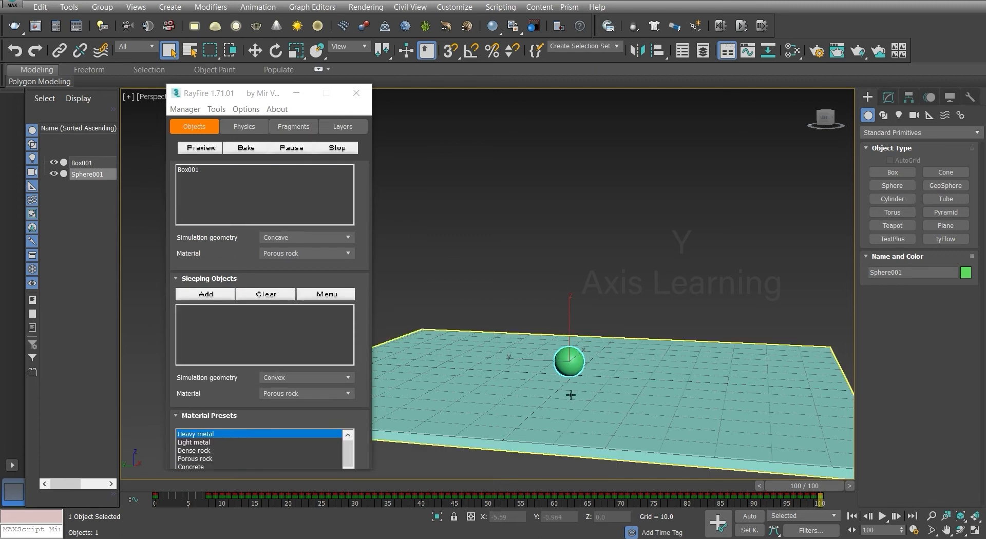
left_click_drag(709, 491, 152, 501)
- Draw a second box with a base about 15.4 by 14.8 on the floor near the sphere
left_click(882, 175)
middle_click_drag(683, 267, 621, 341, "alt")
left_click_drag(549, 309, 606, 354)
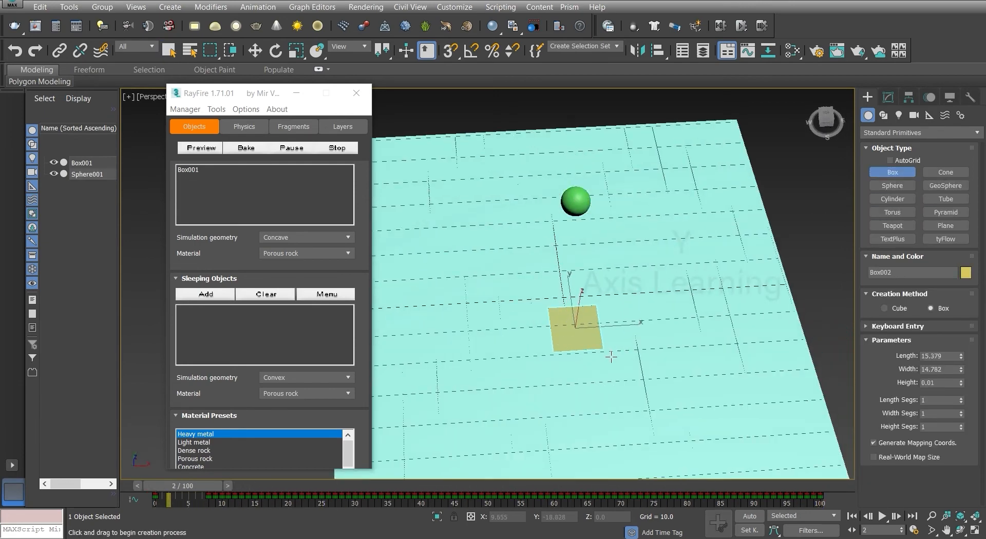
middle_click_drag(617, 315, 580, 295, "alt")
right_click(662, 209)
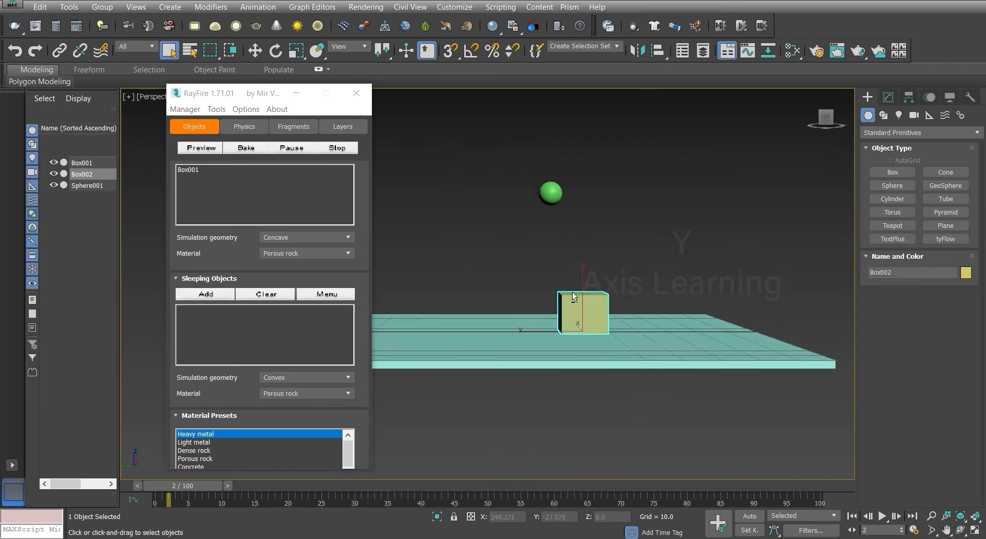
- Raise the small box off the floor to a Z position of about 15.4, partly beneath the sphere
scroll(581, 295, "up", 3)
key("w")
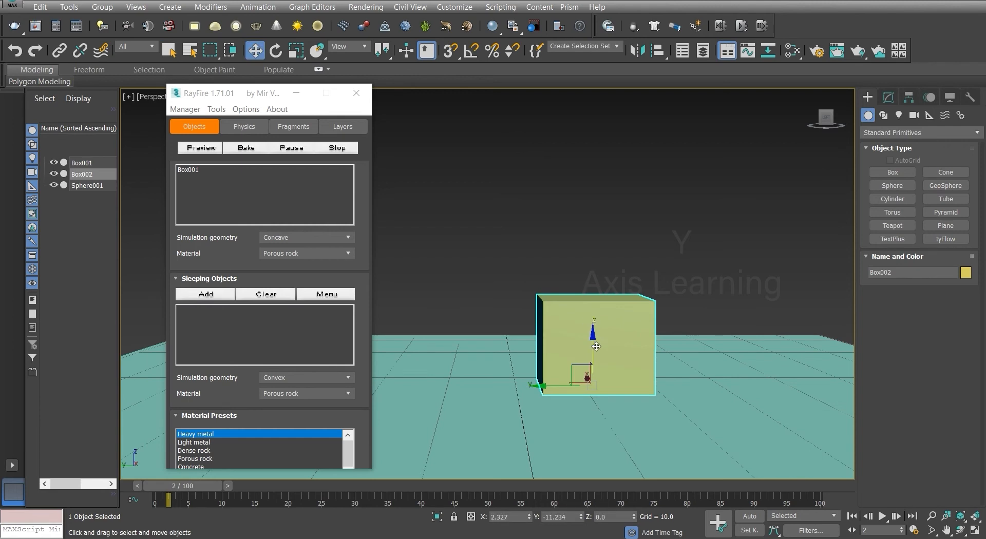
left_click_drag(597, 347, 596, 272)
scroll(542, 247, "down", 3)
middle_click_drag(510, 245, 477, 278)
left_click_drag(551, 283, 551, 239)
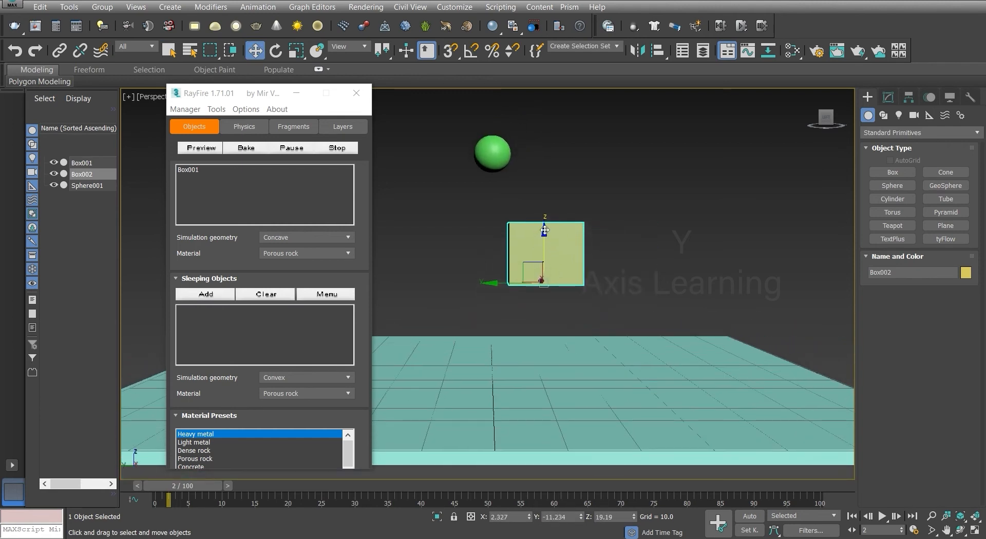
scroll(621, 277, "down", 1)
middle_click_drag(621, 277, 541, 244, "alt")
left_click_drag(554, 242, 567, 262)
middle_click_drag(502, 314, 605, 299, "alt")
mouse_move(569, 262)
left_mouse_down()
mouse_move(566, 188)
mouse_move(562, 258)
left_mouse_up()
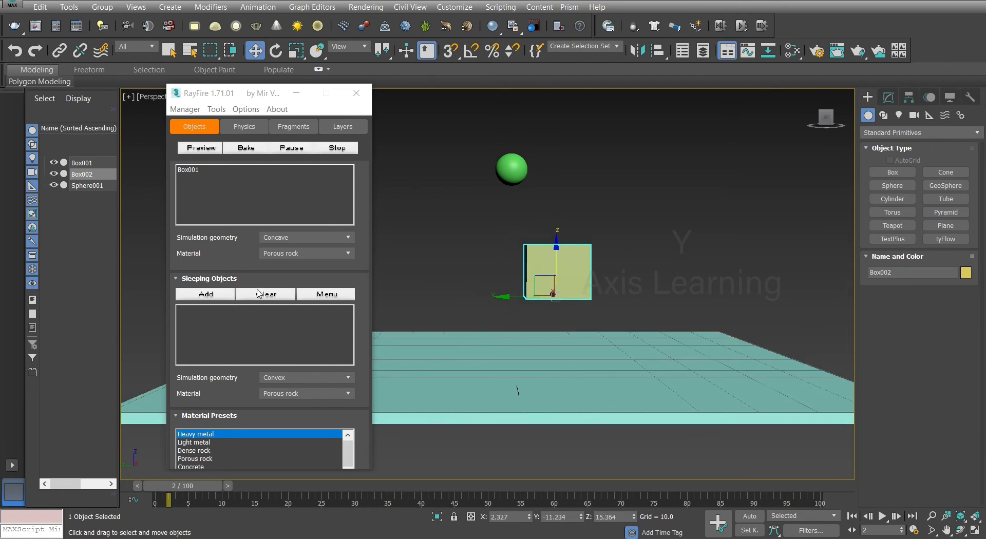
- Add the raised box to RayFire's Sleeping Objects list and bake the simulation
left_click(207, 297)
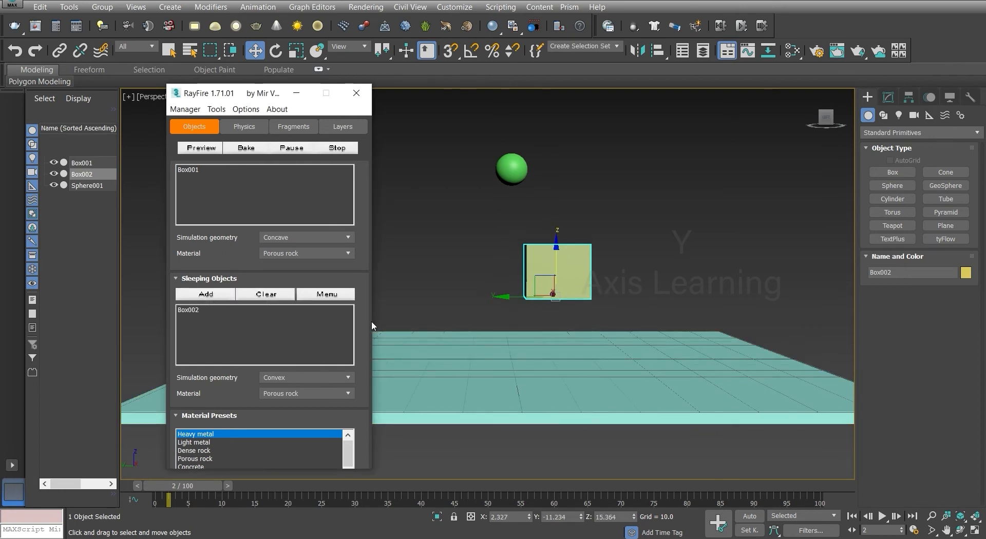
scroll(364, 307, "up", 6)
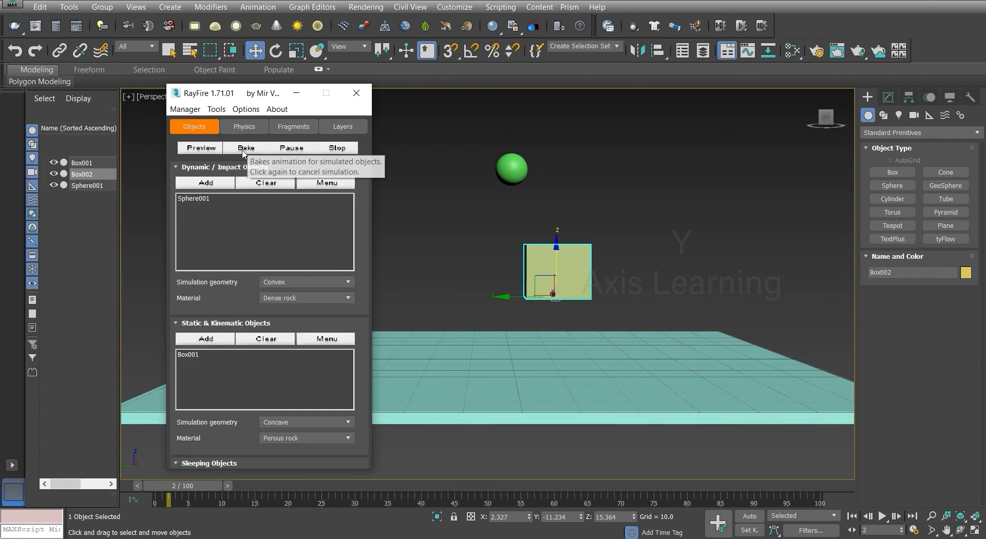
left_click(245, 148)
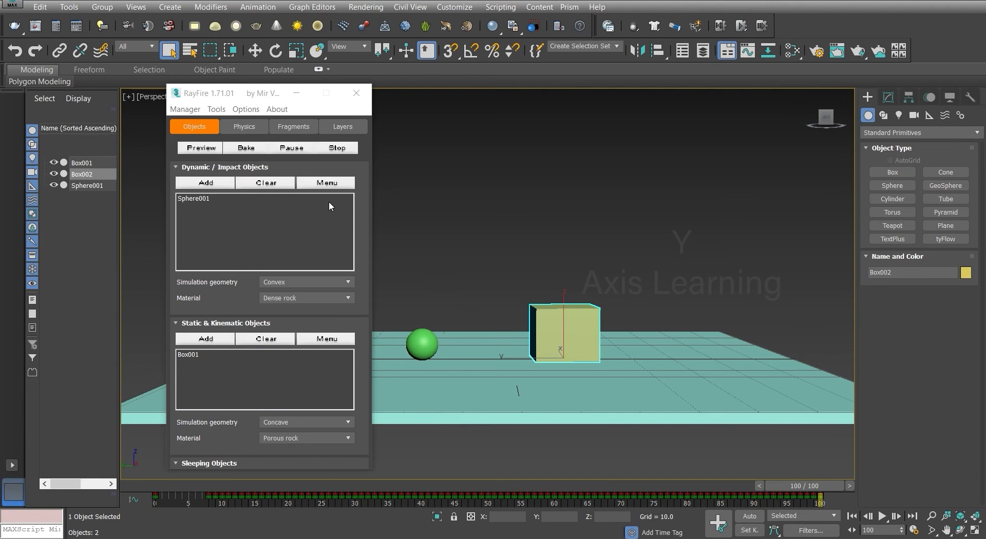
- Move the RayFire floater clear of the scene and return the timeline to frame 0
middle_click_drag(544, 247, 608, 260, "alt")
left_click_drag(266, 100, 115, 62)
left_click_drag(825, 488, 111, 449)
scroll(520, 282, "up", 3)
middle_click_drag(591, 315, 570, 346, "alt")
scroll(564, 285, "down", 3)
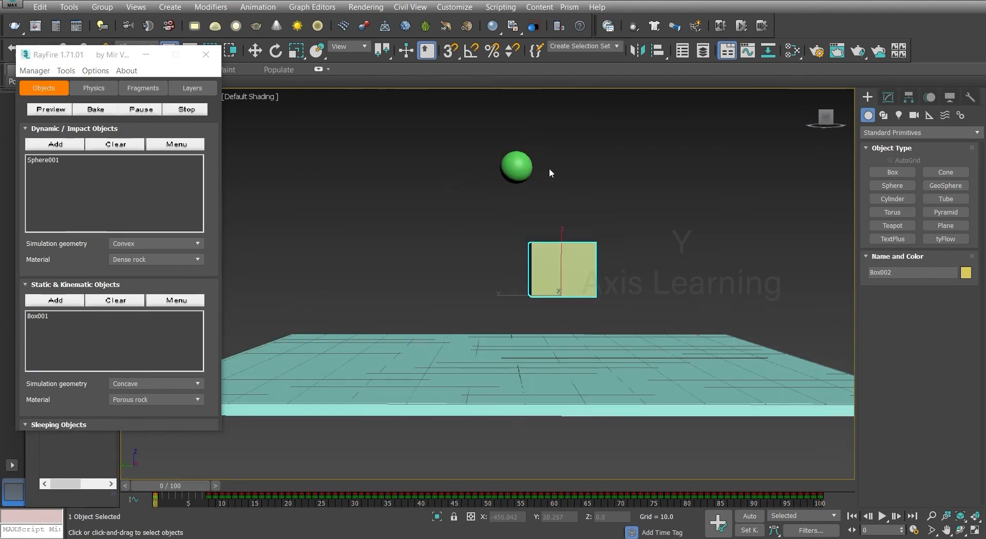
- Select the sphere, the floor box and the raised box in turn to review each object's simulation role
left_click_drag(581, 142, 467, 196)
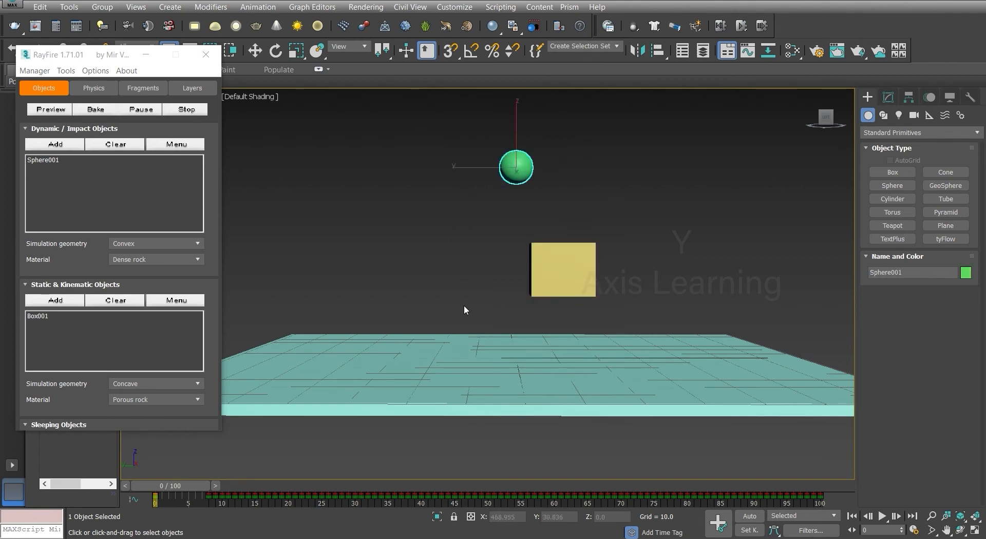
left_click_drag(478, 418, 458, 394)
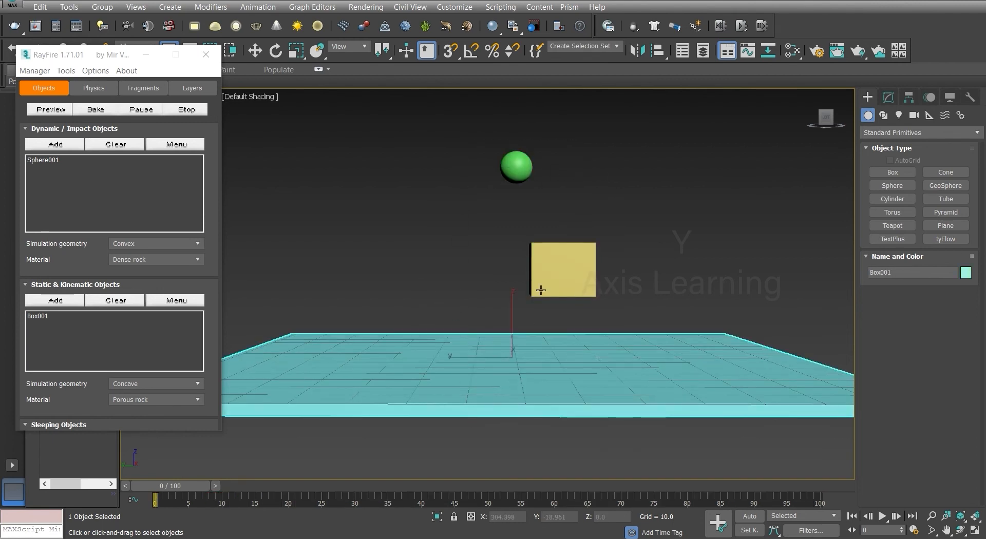
left_click_drag(610, 306, 610, 306)
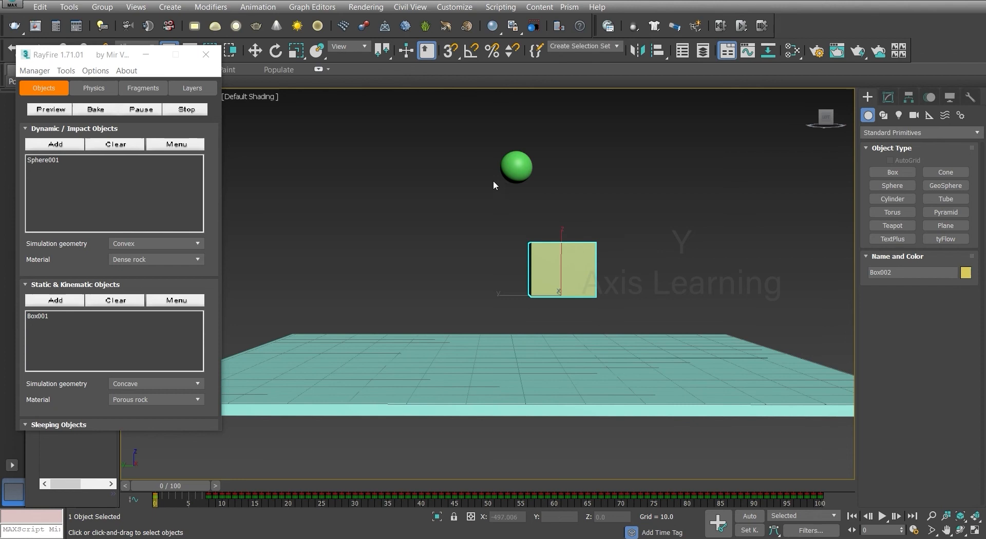
- Select the sphere, then the floor box, then the raised box to compare them with RayFire's dynamic and static lists
left_click(529, 162)
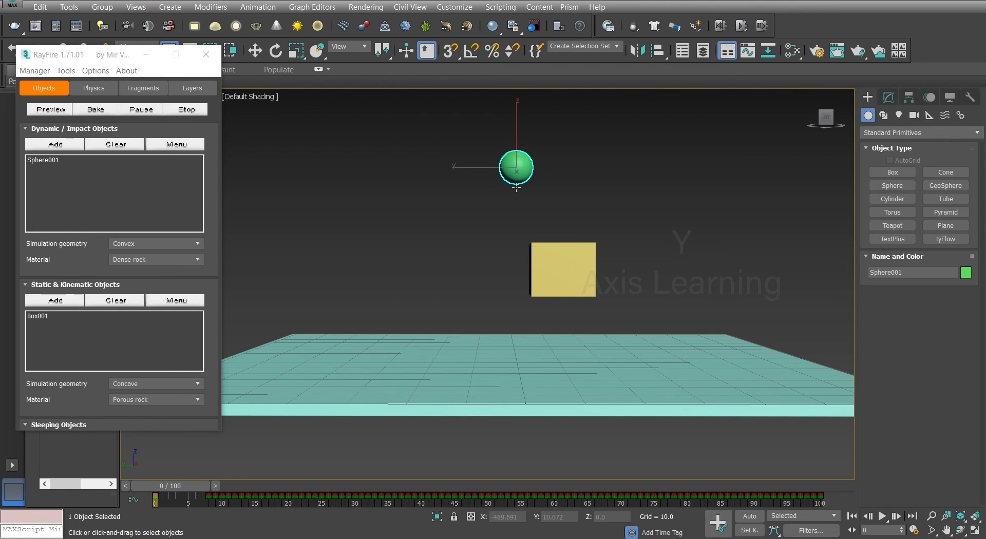
left_click_drag(640, 378, 638, 375)
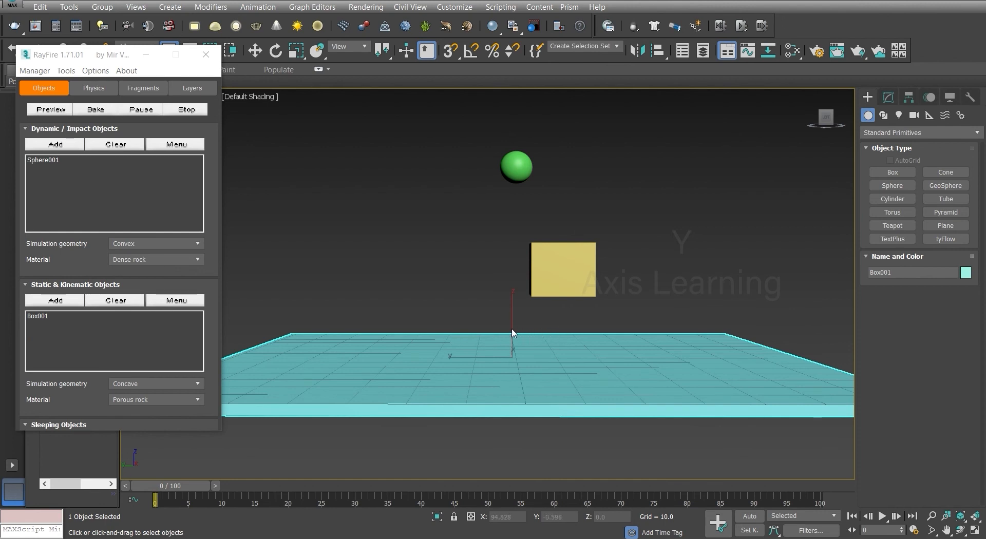
left_click_drag(491, 289, 491, 289)
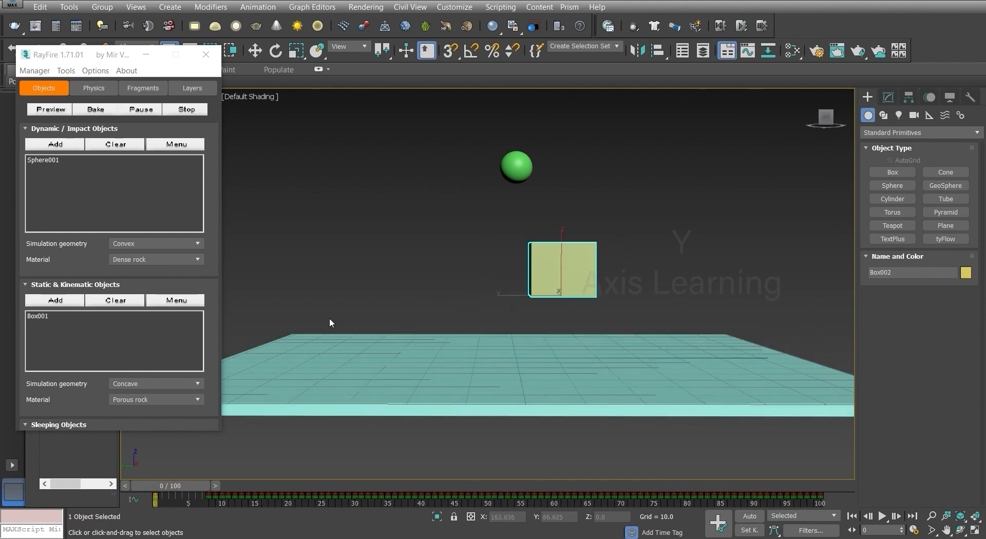
mouse_move(220, 264)
left_mouse_down()
mouse_move(224, 170)
mouse_move(210, 277)
left_mouse_up()
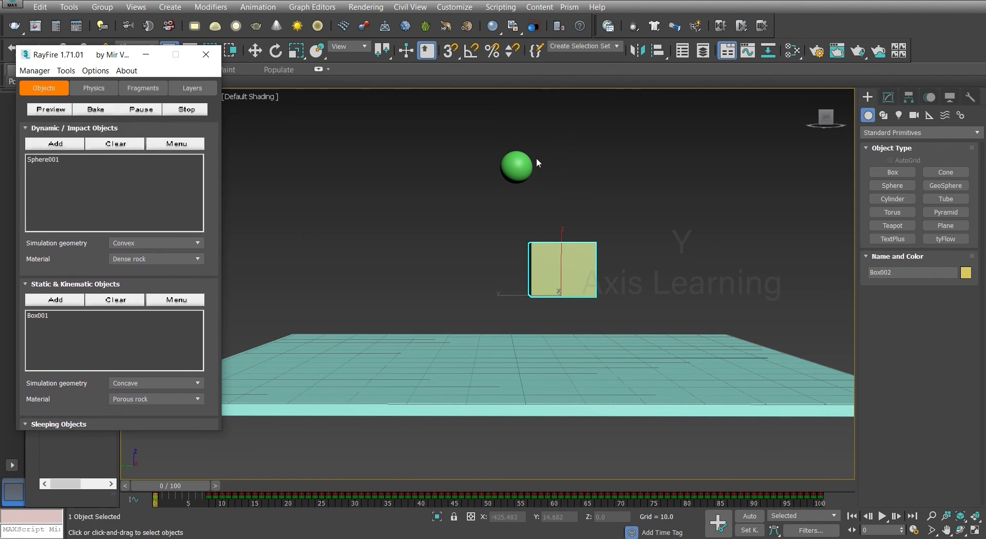
- Scrub the baked animation forward and back to examine how the sphere and raised box move, stopping at frame 8
scroll(542, 253, "up", 4)
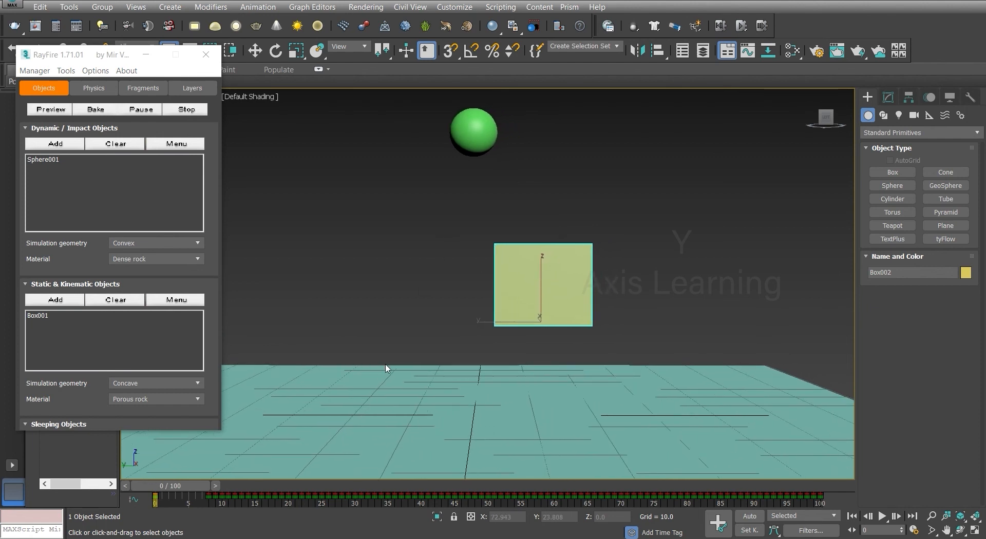
left_click_drag(172, 489, 315, 501)
left_click_drag(334, 502, 238, 486)
middle_click_drag(447, 374, 427, 386, "alt")
scroll(472, 334, "up", 3)
middle_click_drag(516, 389, 519, 360, "alt")
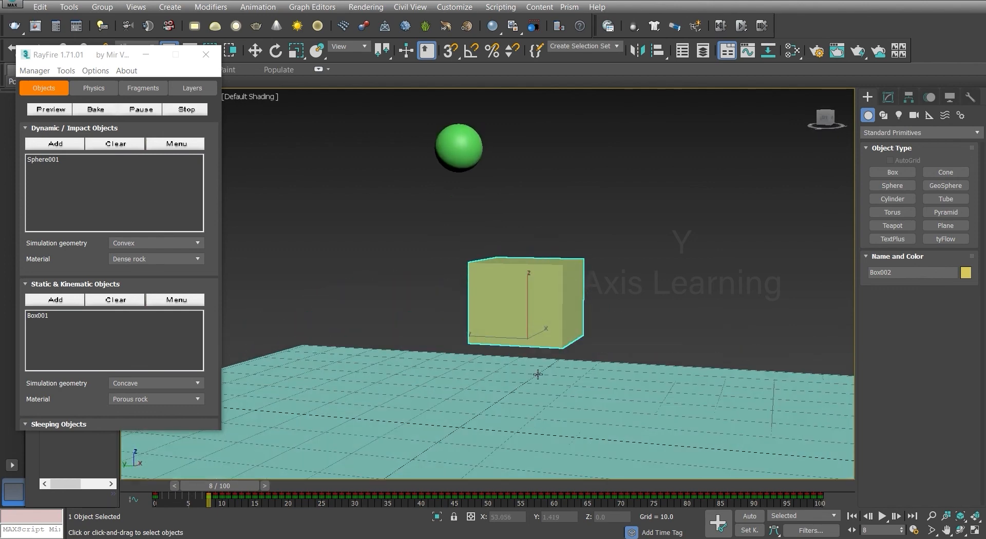
- At frame 8, select the sphere, the raised box and the floor box one after another to point out each object's type
left_click_drag(372, 145, 528, 242)
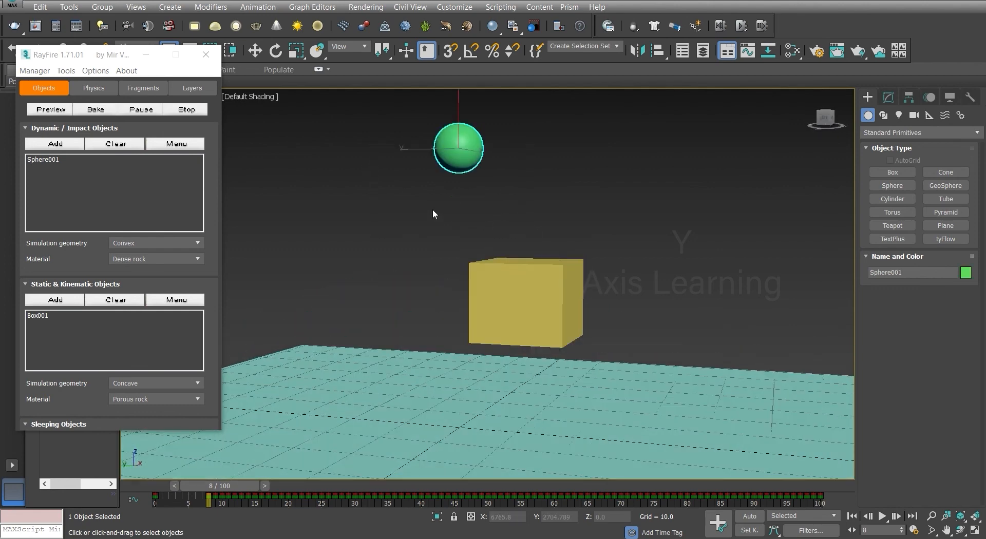
left_click_drag(431, 203, 578, 352)
left_click(391, 385)
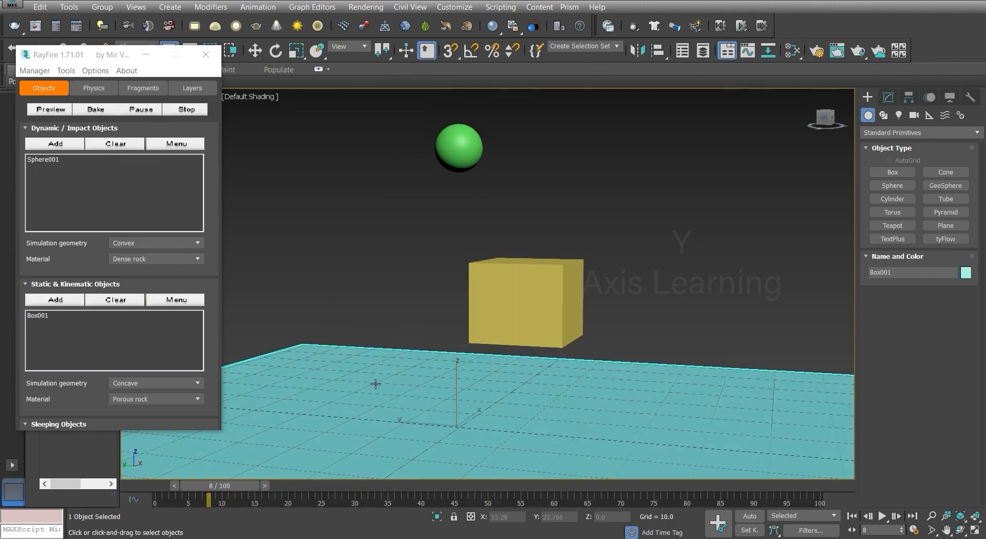